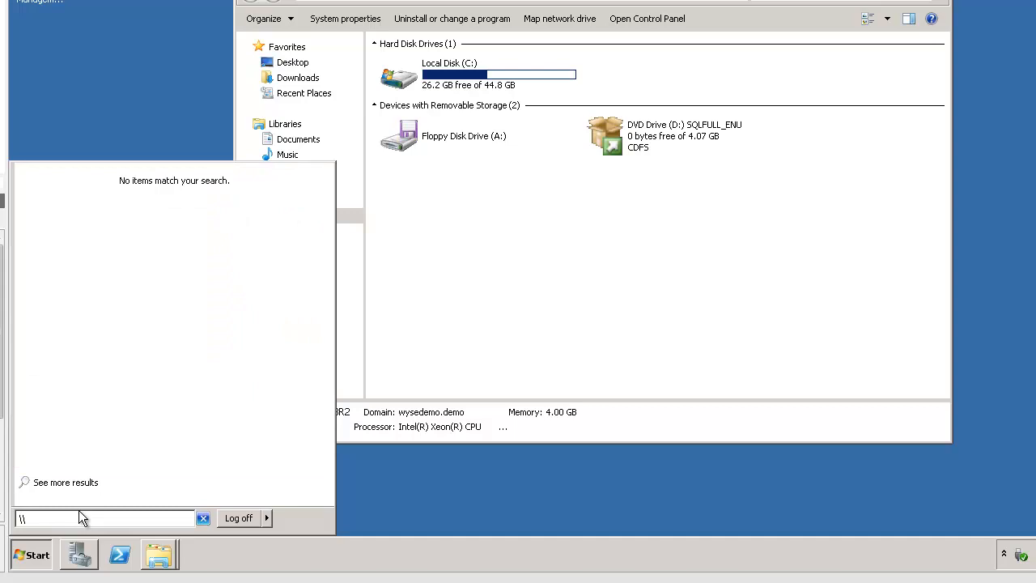
# Step: Open the WDMv4.9.1_GA installer folder on the \\wdmtest C share
pyautogui.write('wdmtest\\c$')
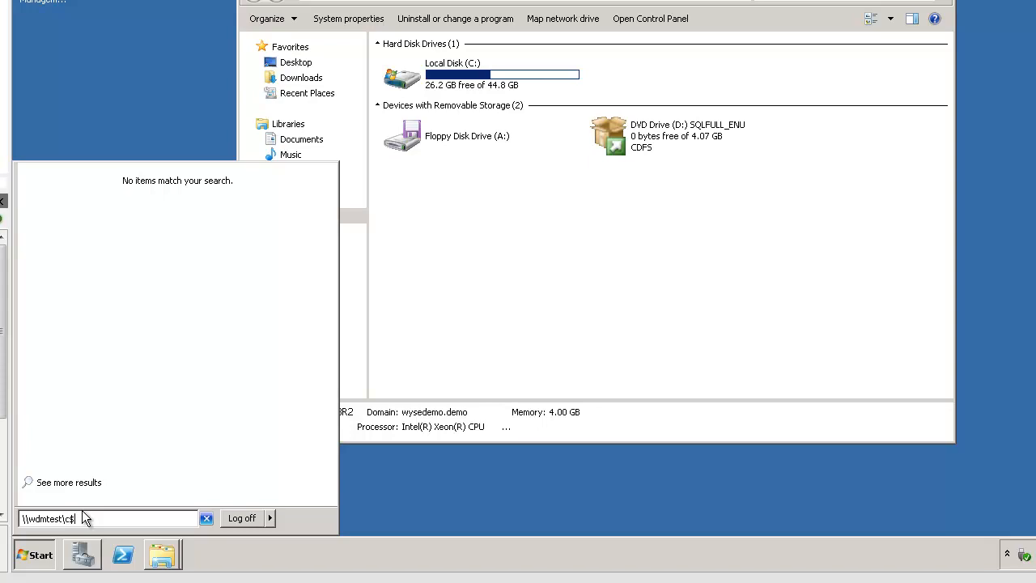
pyautogui.press('Return')
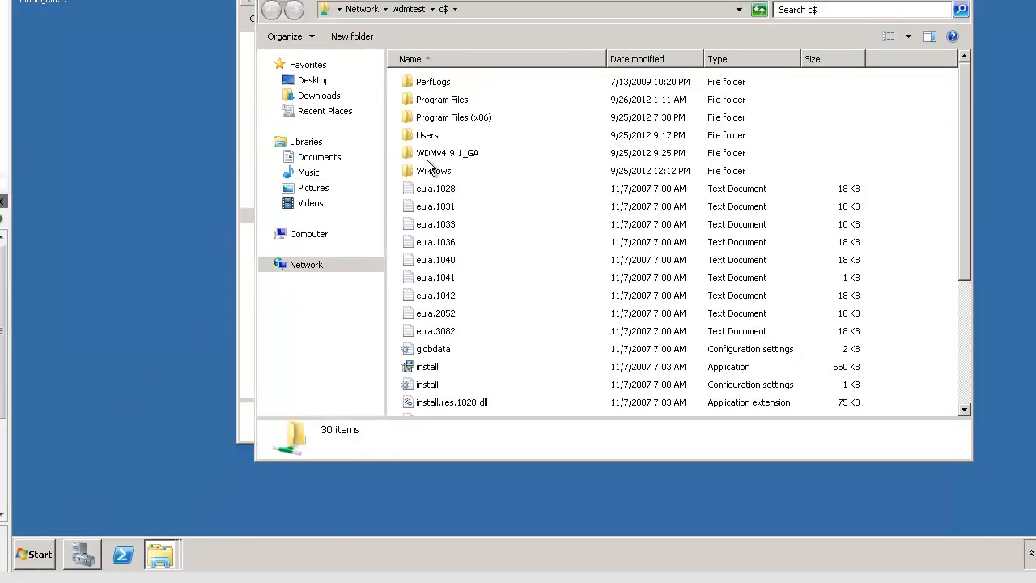
pyautogui.doubleClick(426, 156)
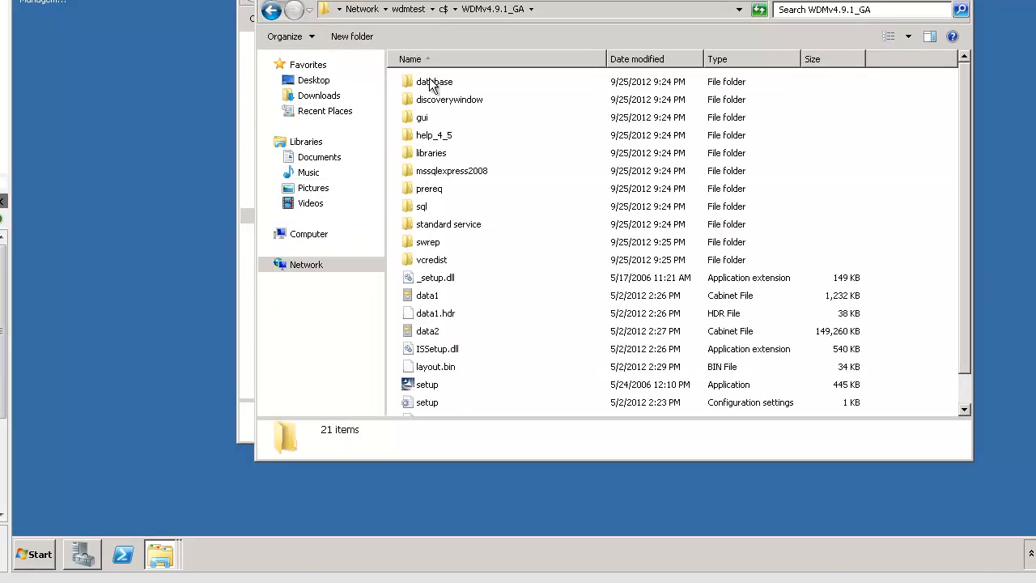
pyautogui.doubleClick(433, 86)
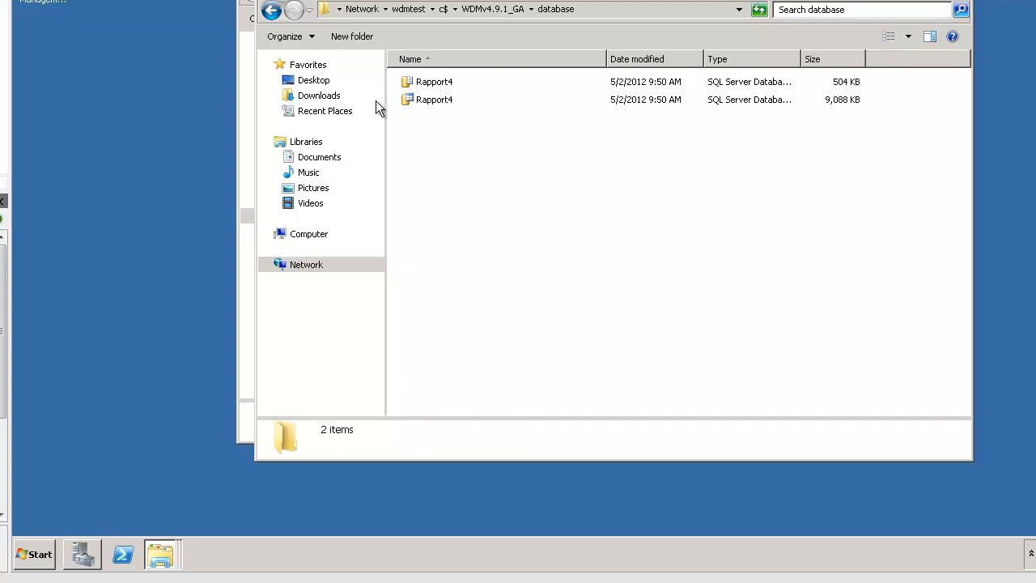
pyautogui.click(272, 11)
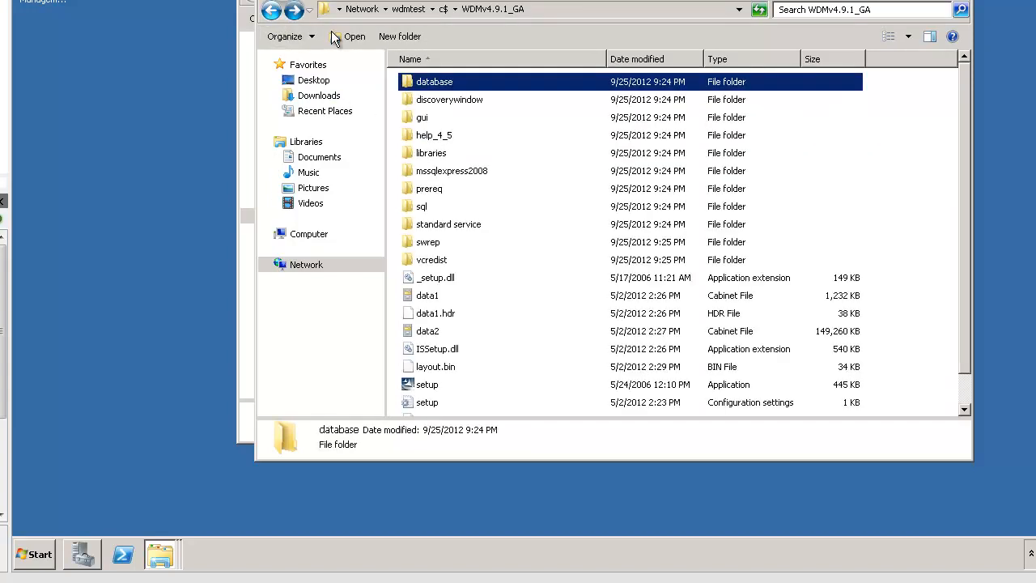
# Step: Copy the database folder and paste it onto the desktop
pyautogui.rightClick(427, 84)
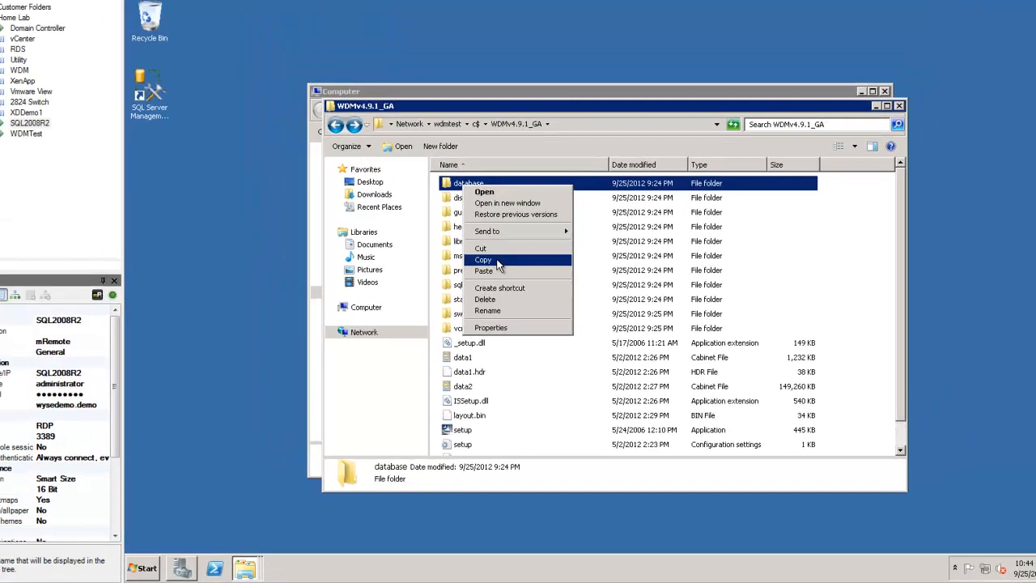
pyautogui.click(467, 185)
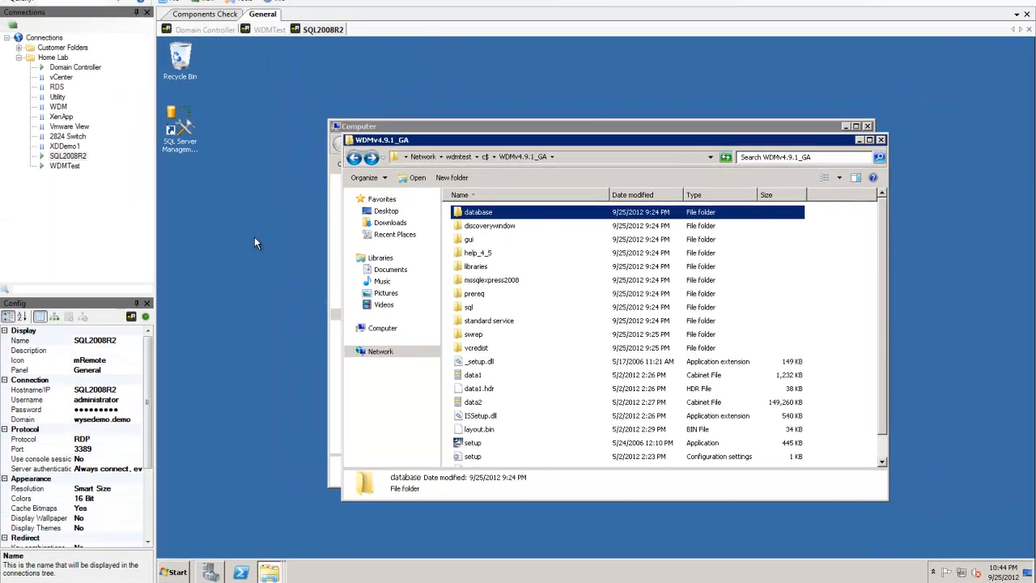
pyautogui.rightClick(212, 253)
pyautogui.click(228, 269)
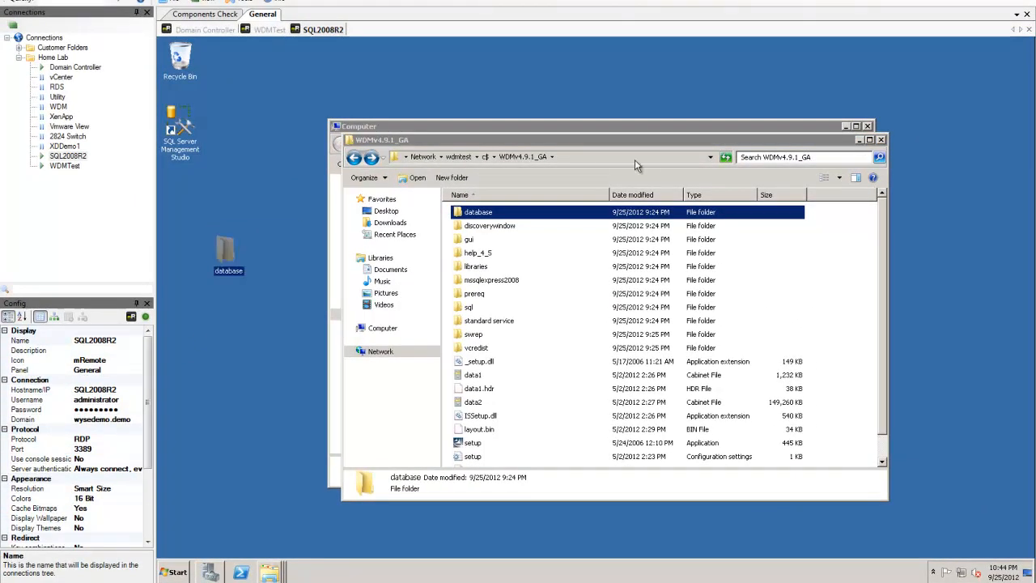
# Step: Browse to C:\Program Files\Microsoft SQL Server\MSSQL10_50.MSSQLSERVER\MSSQL\DATA
pyautogui.click(881, 139)
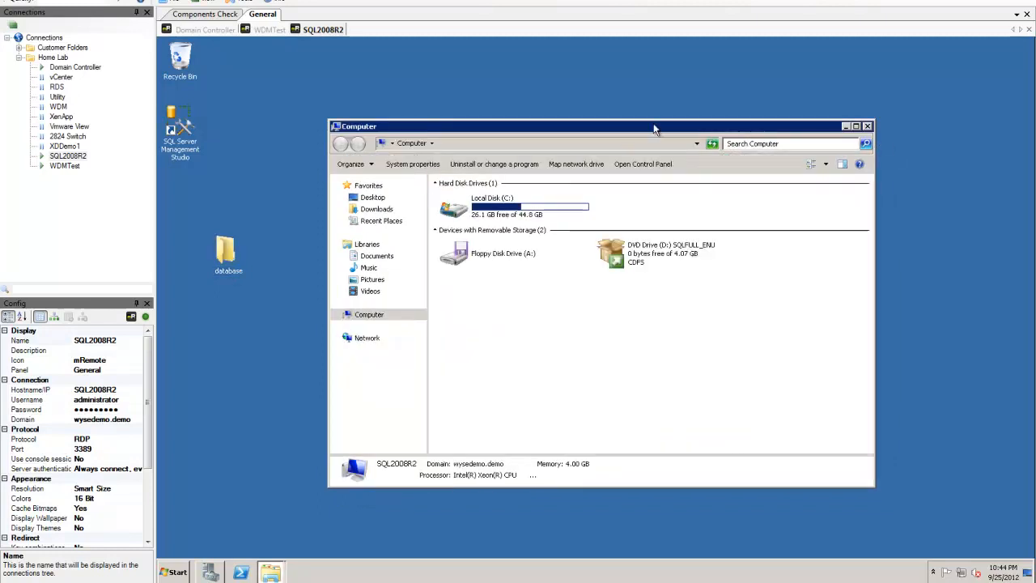
pyautogui.doubleClick(476, 212)
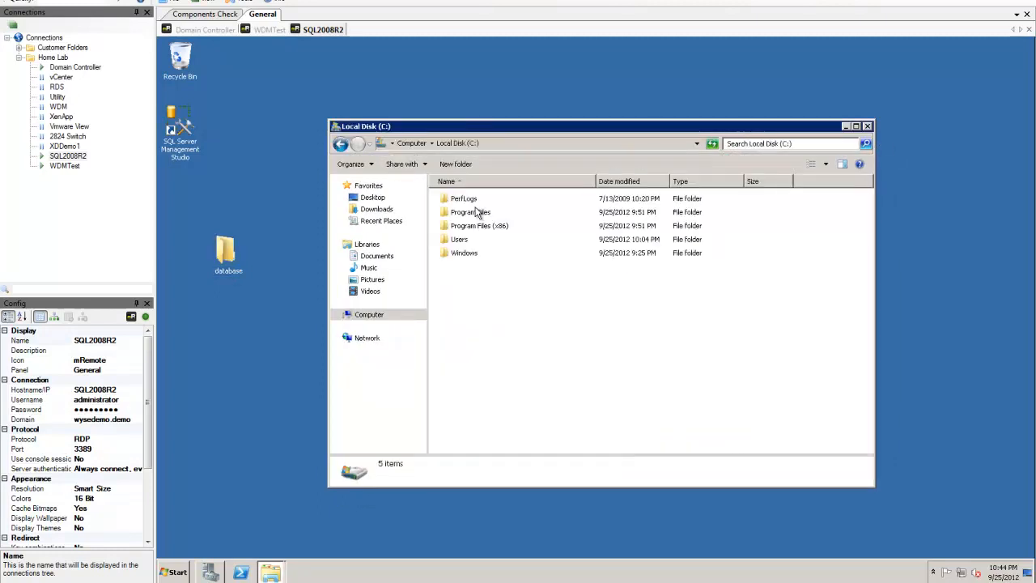
pyautogui.click(464, 228)
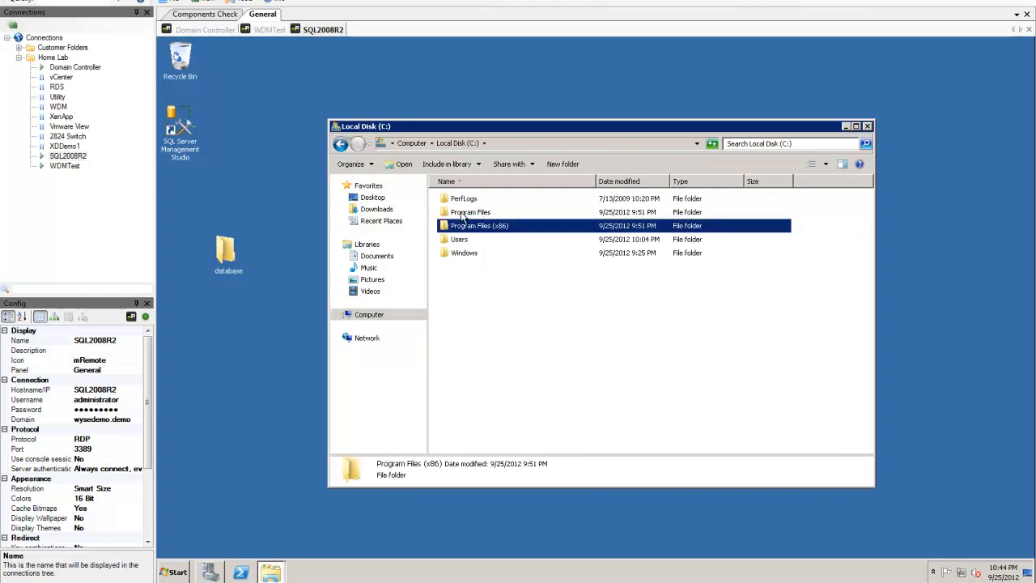
pyautogui.doubleClick(463, 212)
pyautogui.doubleClick(467, 237)
pyautogui.doubleClick(467, 270)
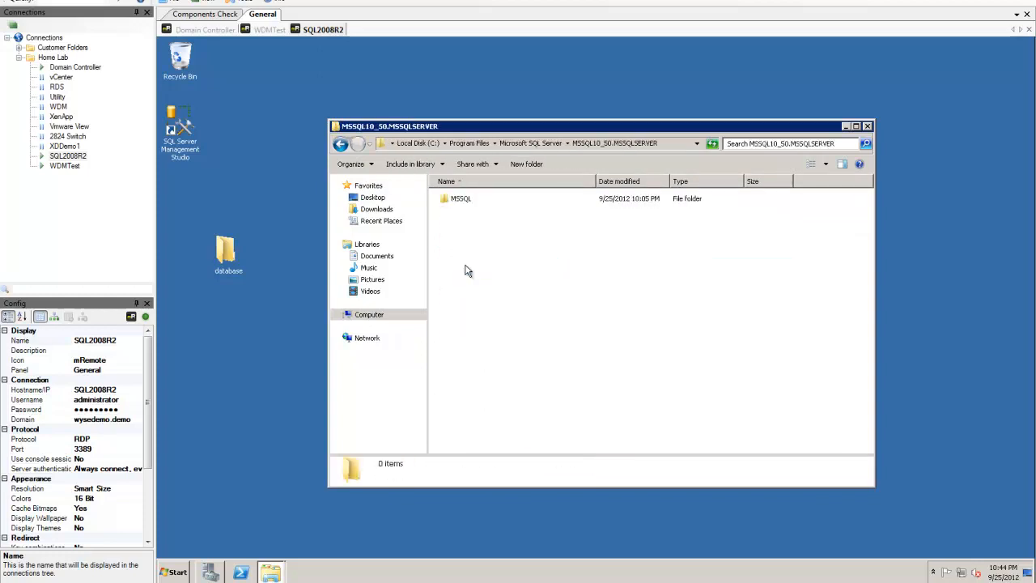
pyautogui.doubleClick(456, 201)
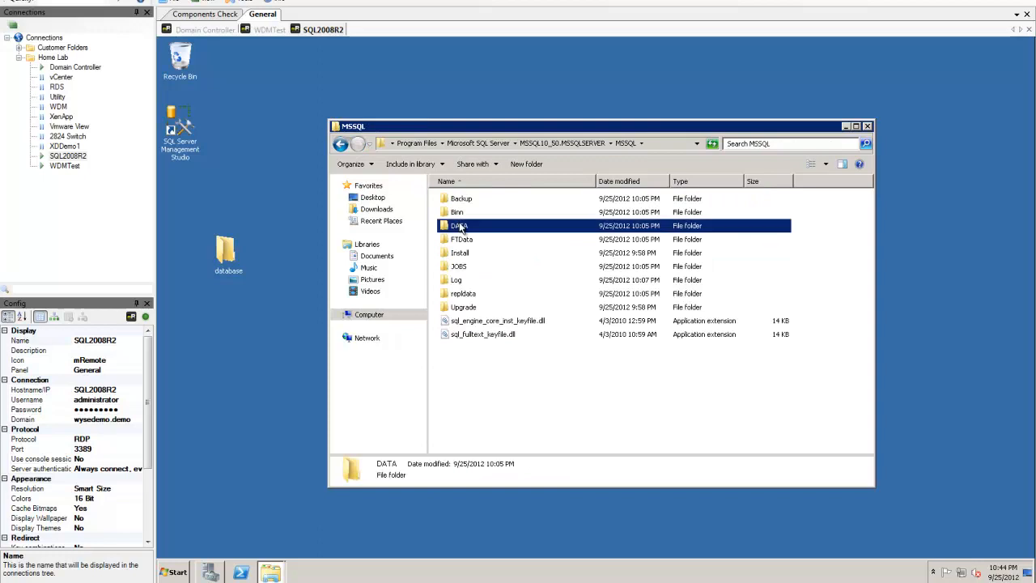
pyautogui.doubleClick(459, 225)
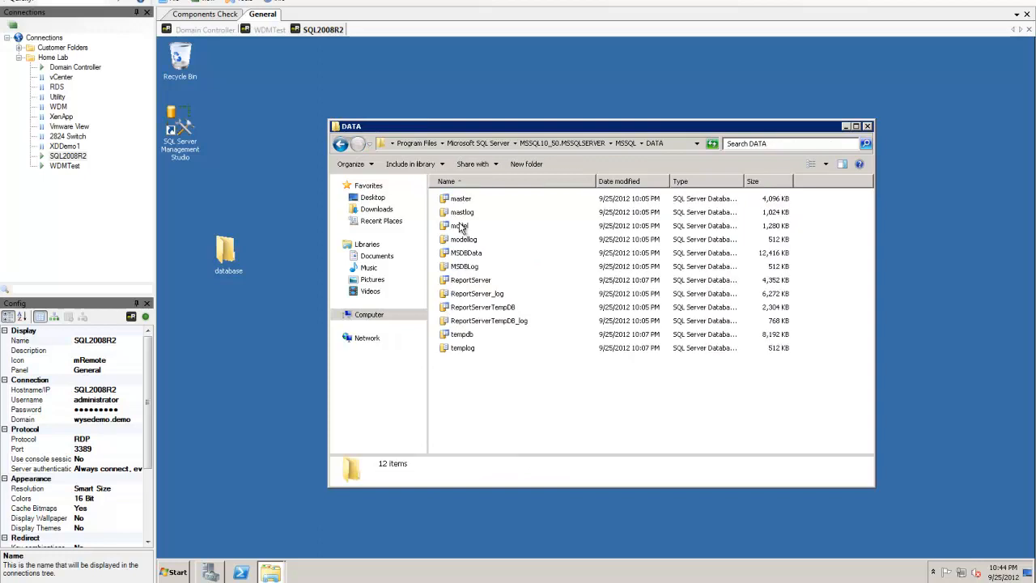
# Step: Copy both Rapport4 files from the desktop database folder into DATA, then close both windows
pyautogui.doubleClick(228, 254)
pyautogui.moveTo(526, 159); pyautogui.dragTo(713, 270)
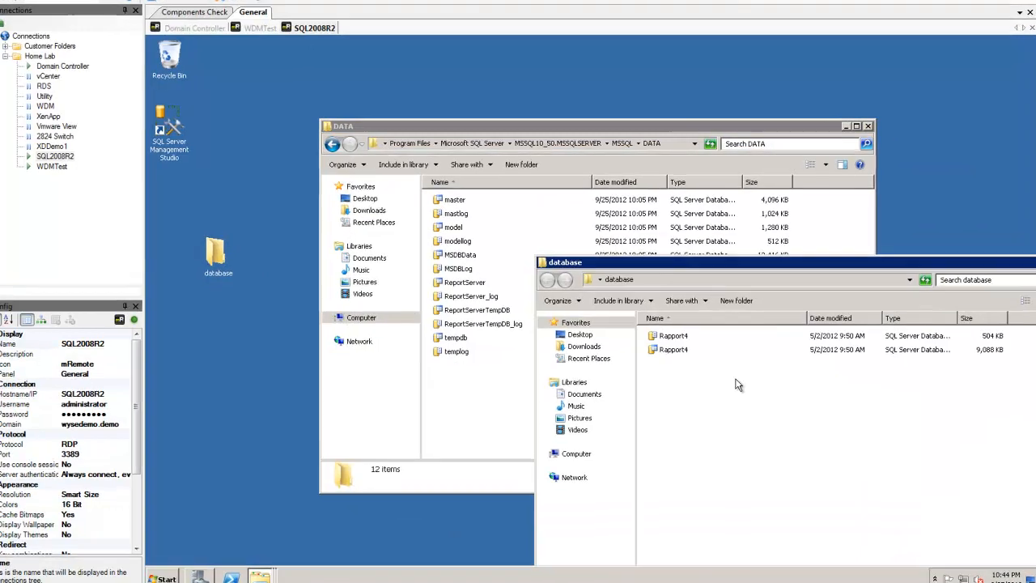
pyautogui.hotkey('ctrl', 'a')
pyautogui.moveTo(690, 349); pyautogui.dragTo(468, 407)
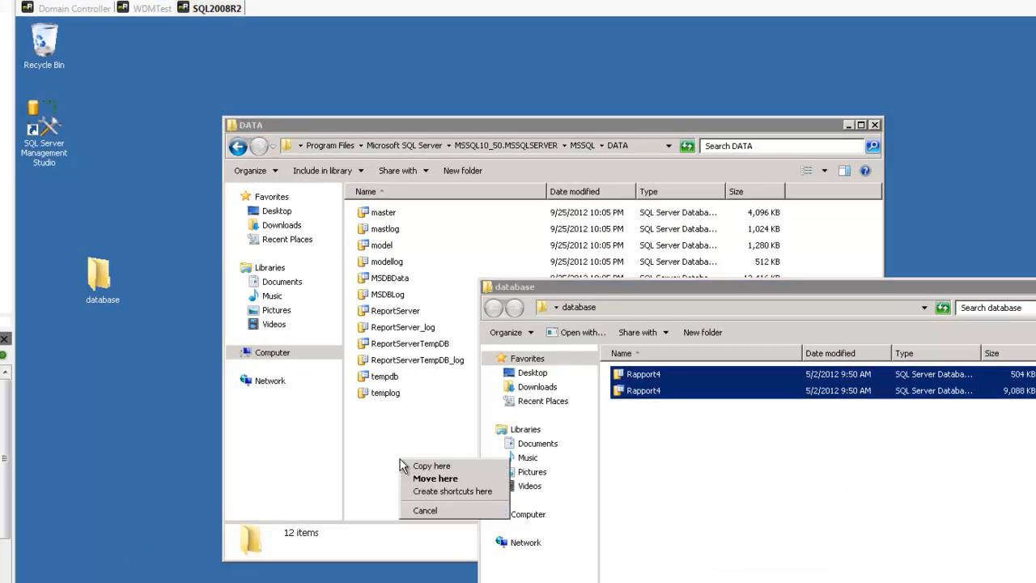
pyautogui.click(431, 466)
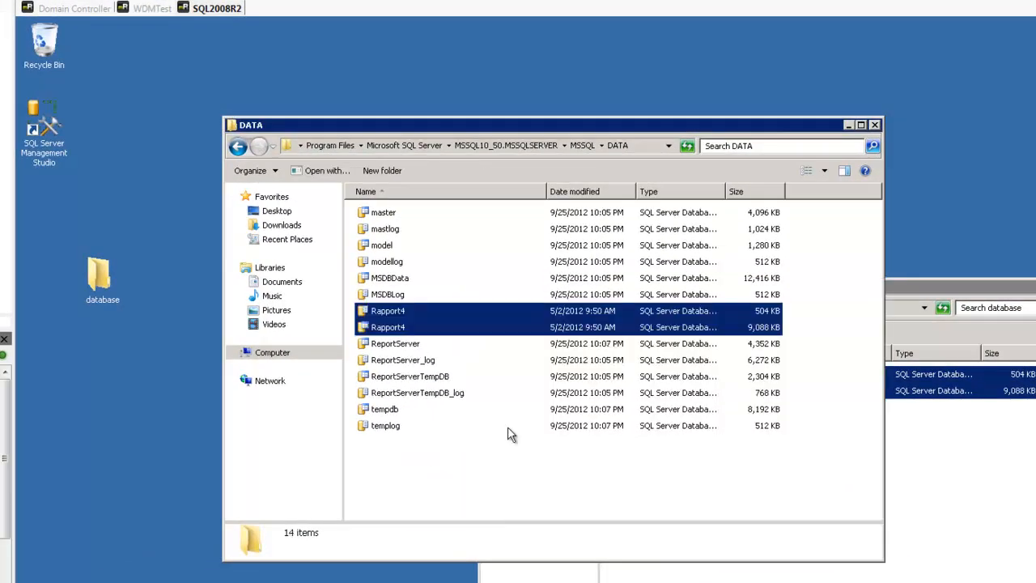
pyautogui.moveTo(974, 285); pyautogui.dragTo(702, 191)
pyautogui.click(856, 189)
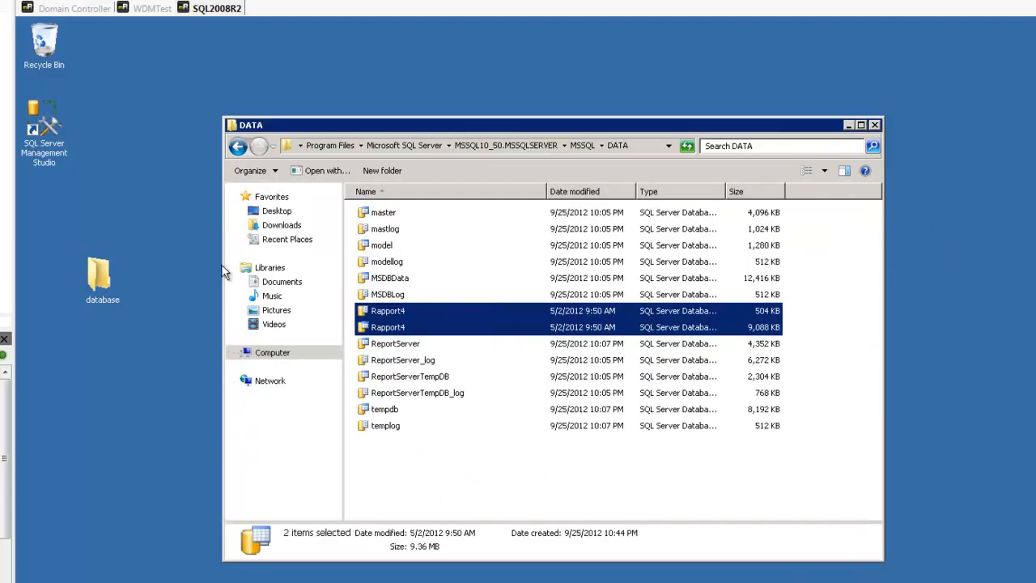
pyautogui.click(875, 125)
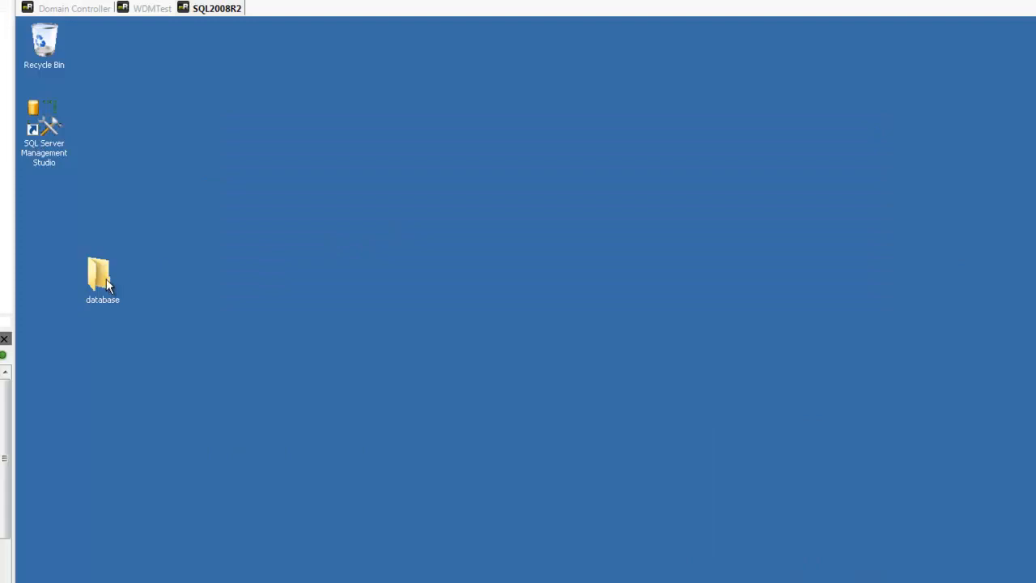
# Step: Delete the desktop database folder copy and connect SSMS to the local server
pyautogui.press('Delete')
pyautogui.press('Return')
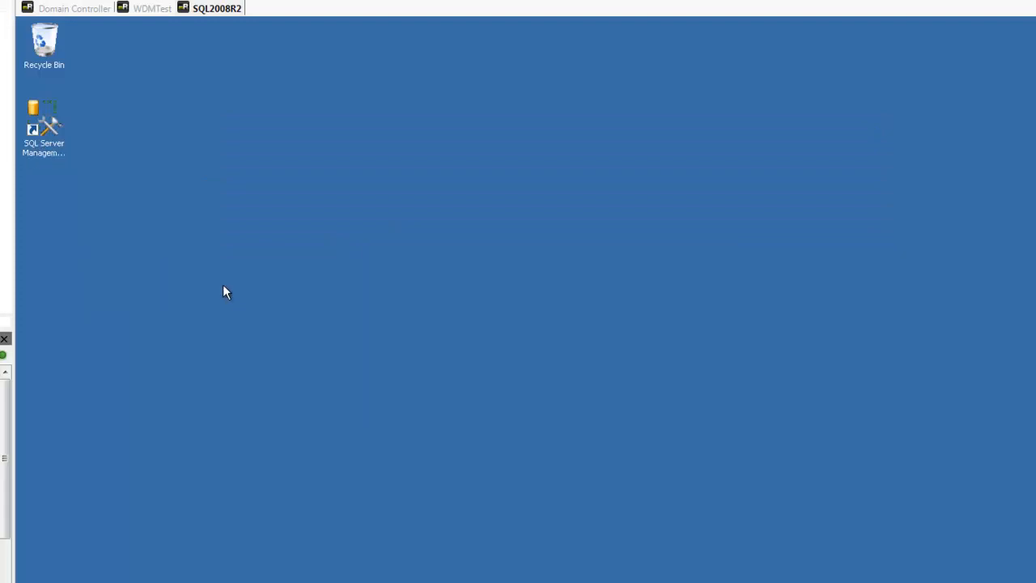
pyautogui.doubleClick(50, 128)
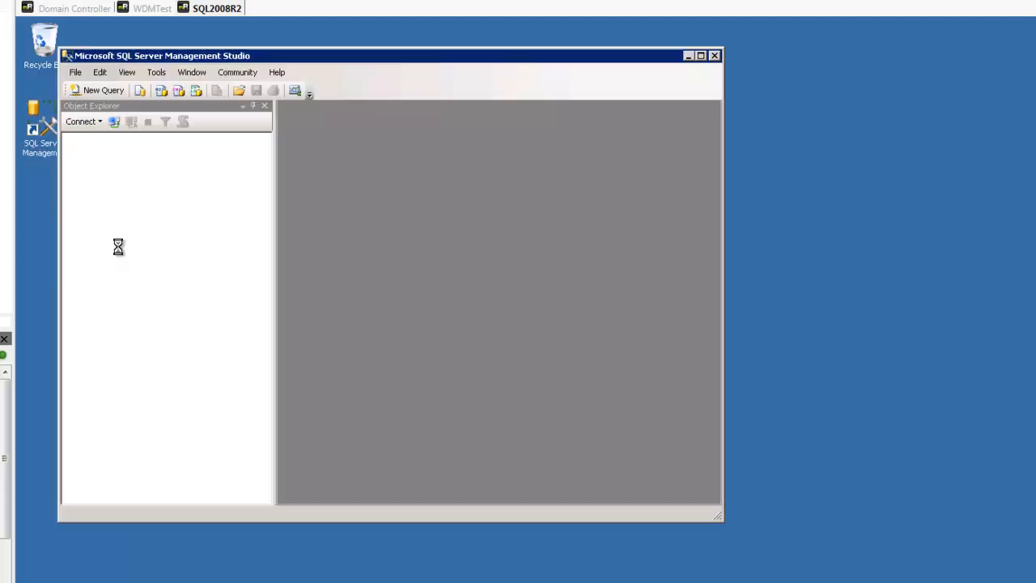
pyautogui.click(338, 359)
pyautogui.moveTo(392, 55); pyautogui.dragTo(680, 77)
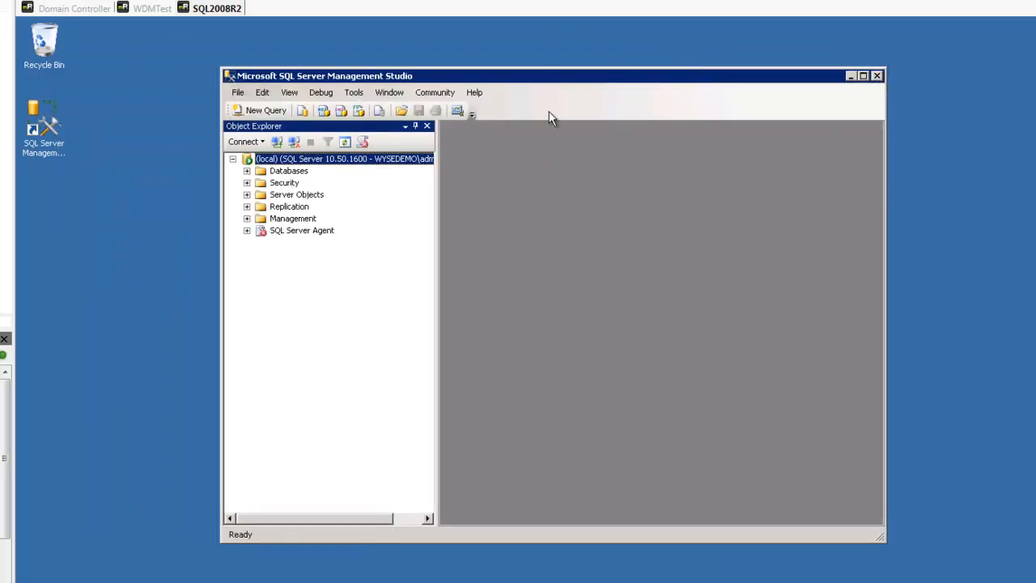
pyautogui.click(247, 170)
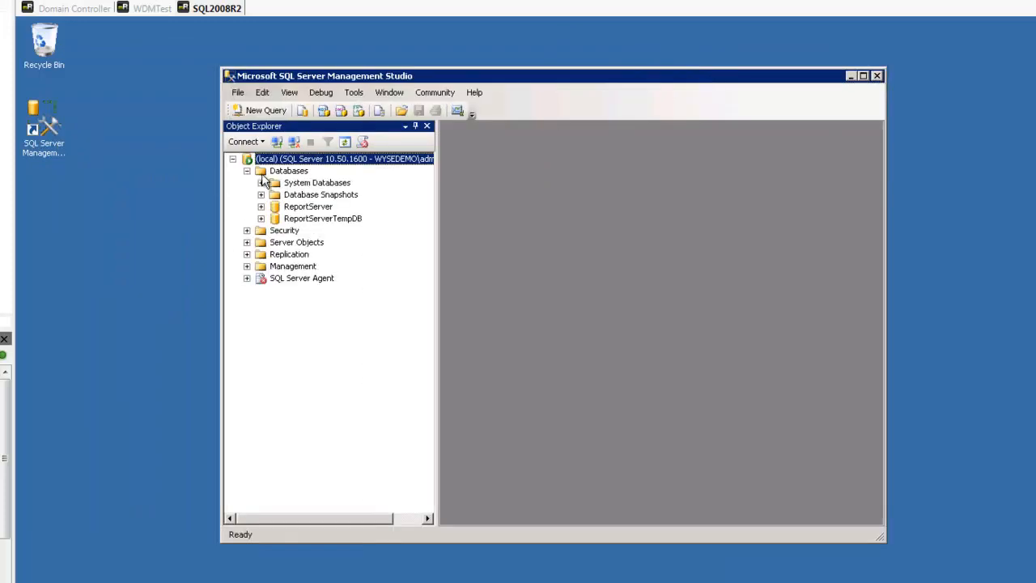
# Step: Attach Rapport4.mdf from the DATA folder as a database
pyautogui.rightClick(281, 171)
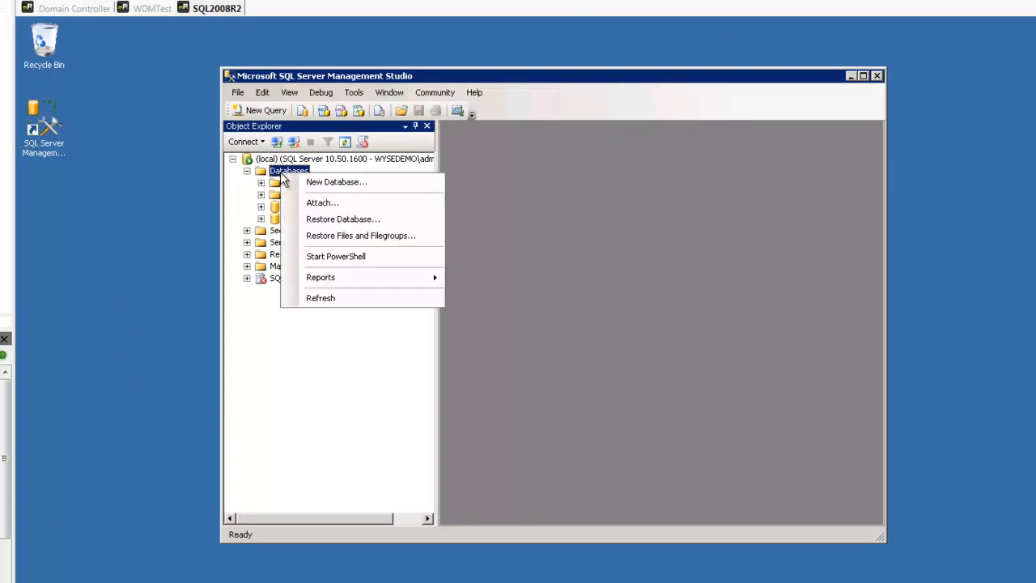
pyautogui.click(318, 202)
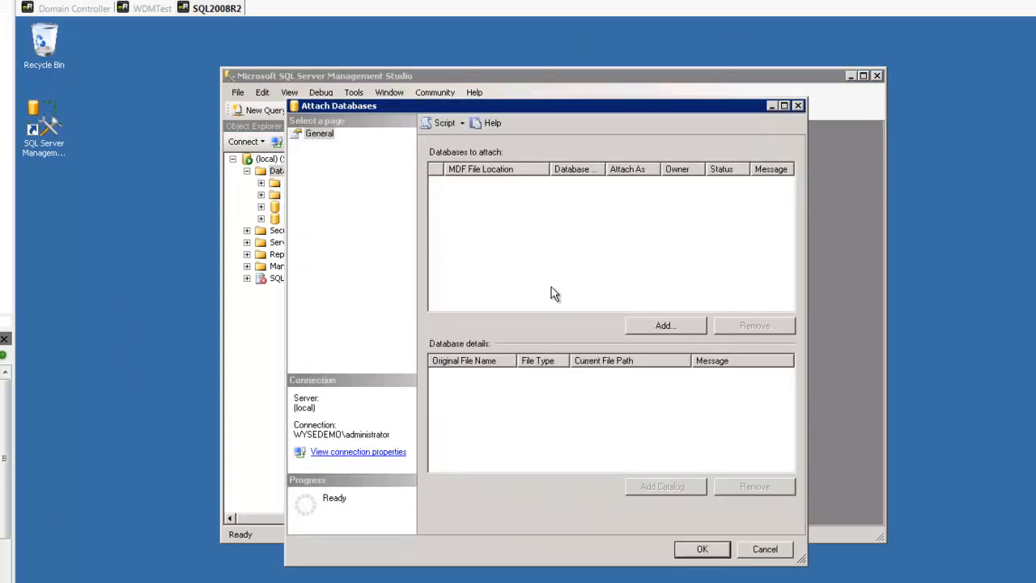
pyautogui.click(640, 326)
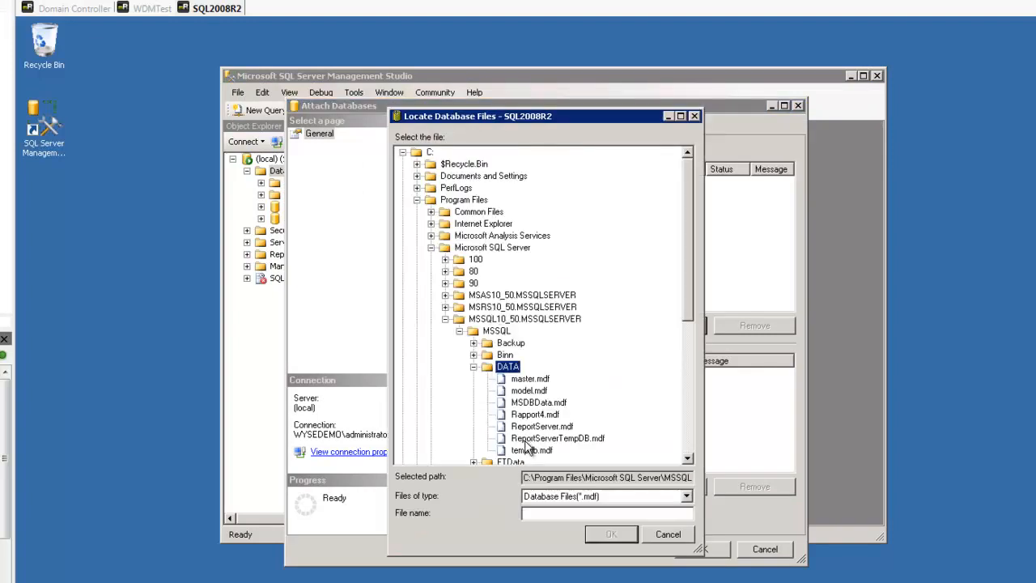
pyautogui.click(534, 415)
pyautogui.click(608, 533)
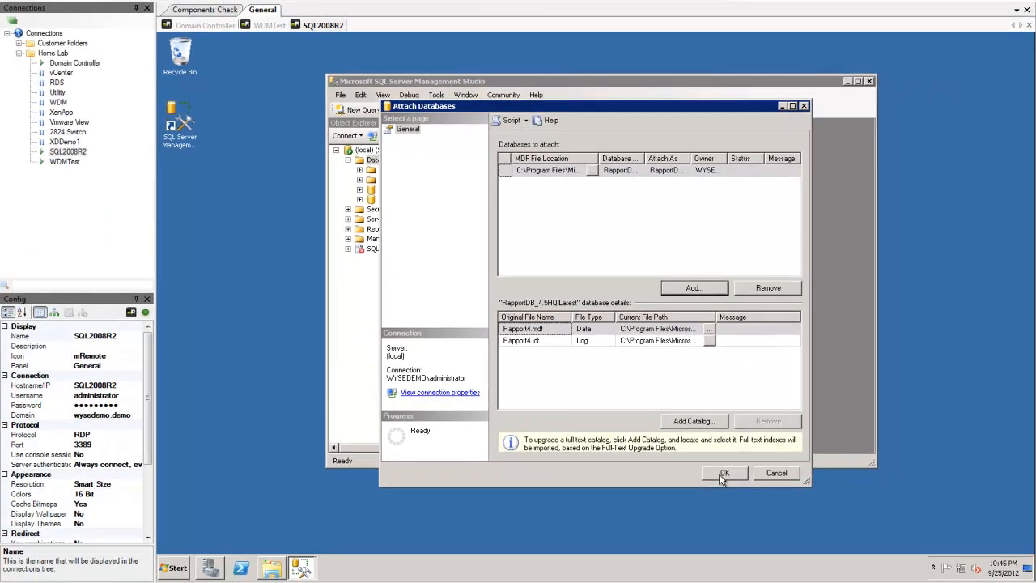
pyautogui.click(723, 474)
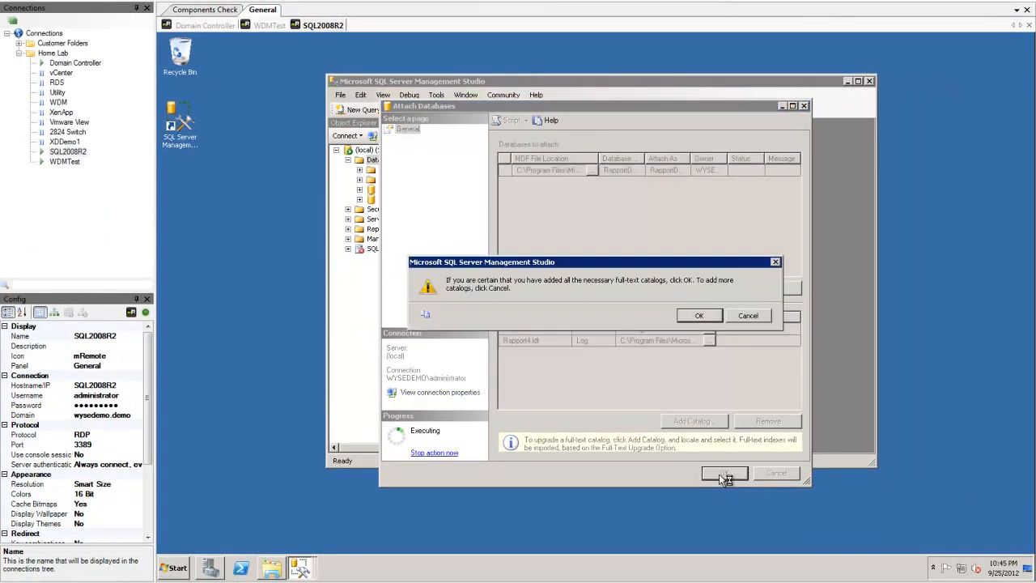
pyautogui.click(696, 315)
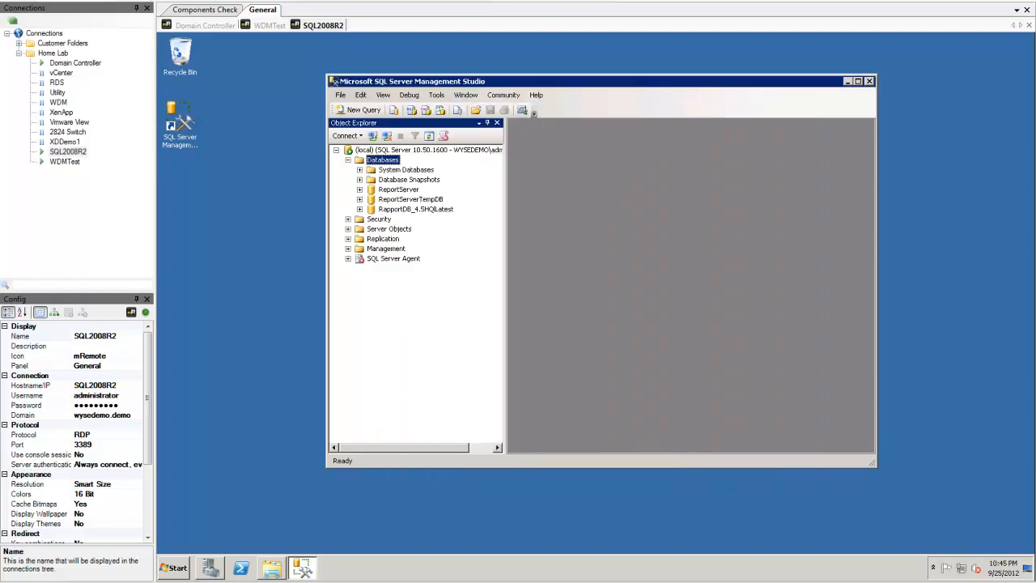
# Step: Rename RapportDB_4.5HQILatest to RapportDB
pyautogui.rightClick(386, 214)
pyautogui.click(427, 344)
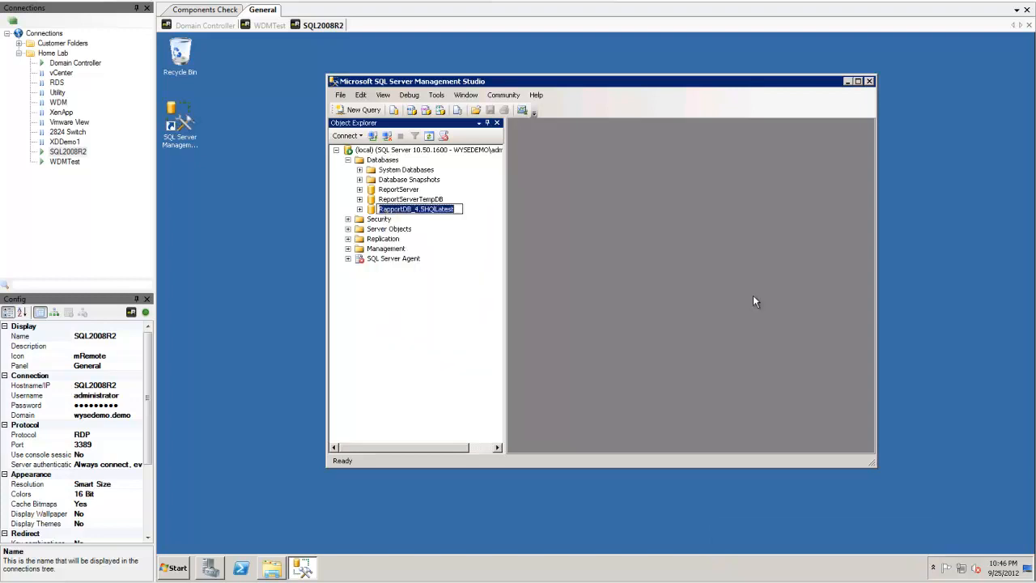
pyautogui.press('End')
pyautogui.hotkey('shift', 'Left')
pyautogui.hotkey('shift', 'Left')
pyautogui.hotkey('shift', 'Left')
pyautogui.hotkey('shift', 'Left')
pyautogui.hotkey('shift', 'Left')
pyautogui.hotkey('shift', 'Left')
pyautogui.hotkey('shift', 'Left')
pyautogui.hotkey('shift', 'Left')
pyautogui.hotkey('shift', 'Left')
pyautogui.hotkey('shift', 'Left')
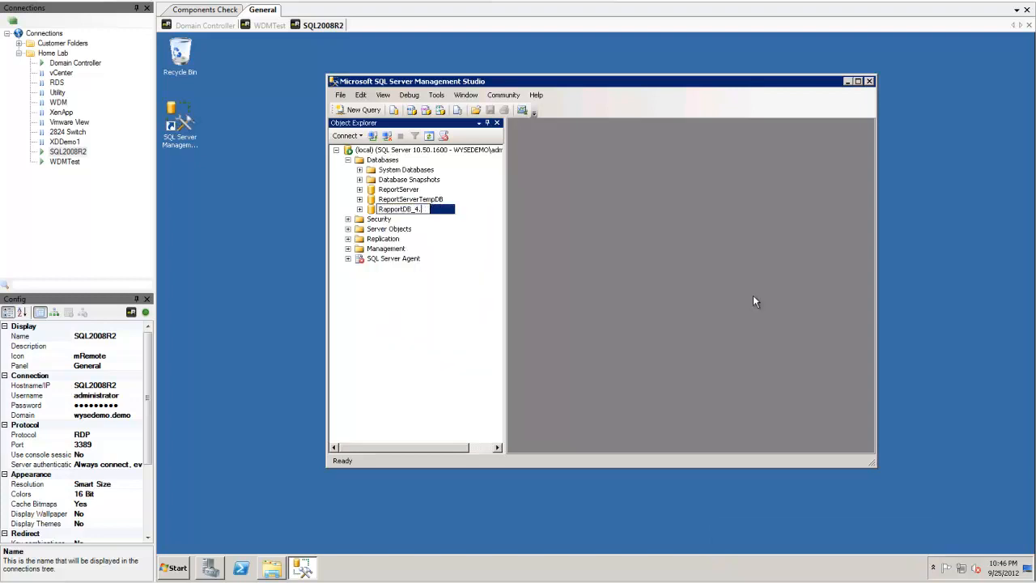
pyautogui.press('Return')
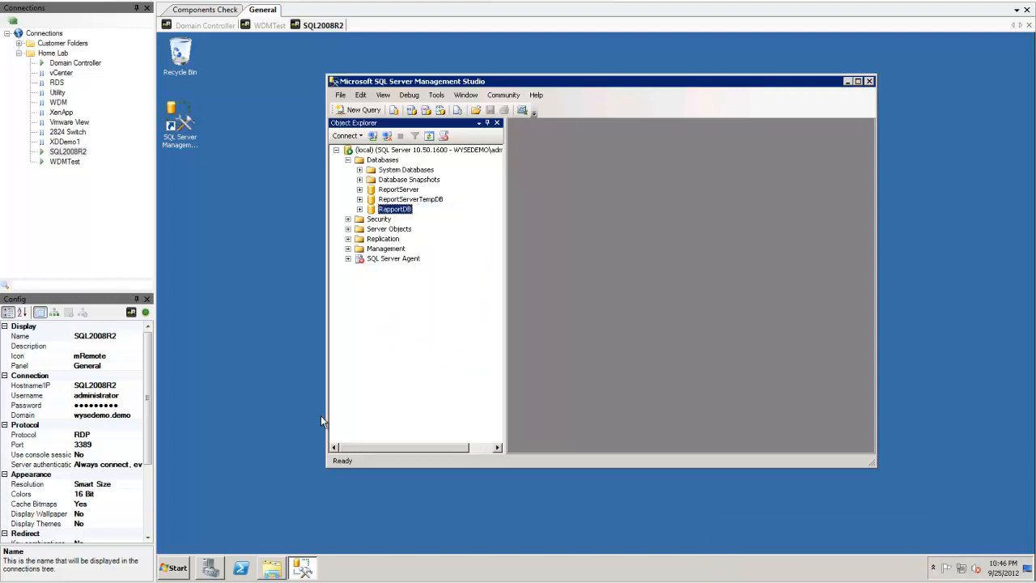
# Step: Expand RapportDB's Security > Users list and select dbo
pyautogui.click(359, 209)
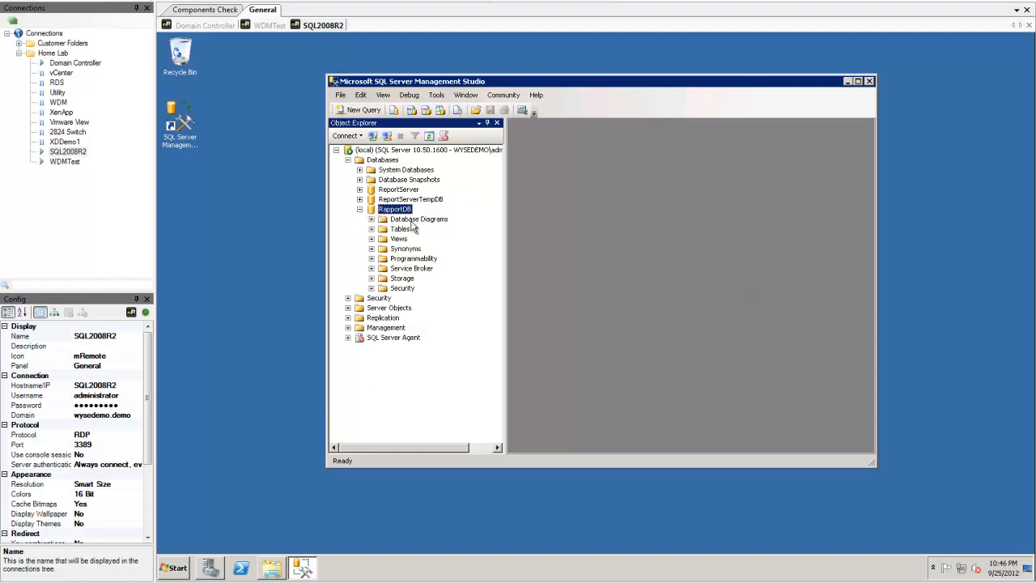
pyautogui.click(372, 288)
pyautogui.click(382, 297)
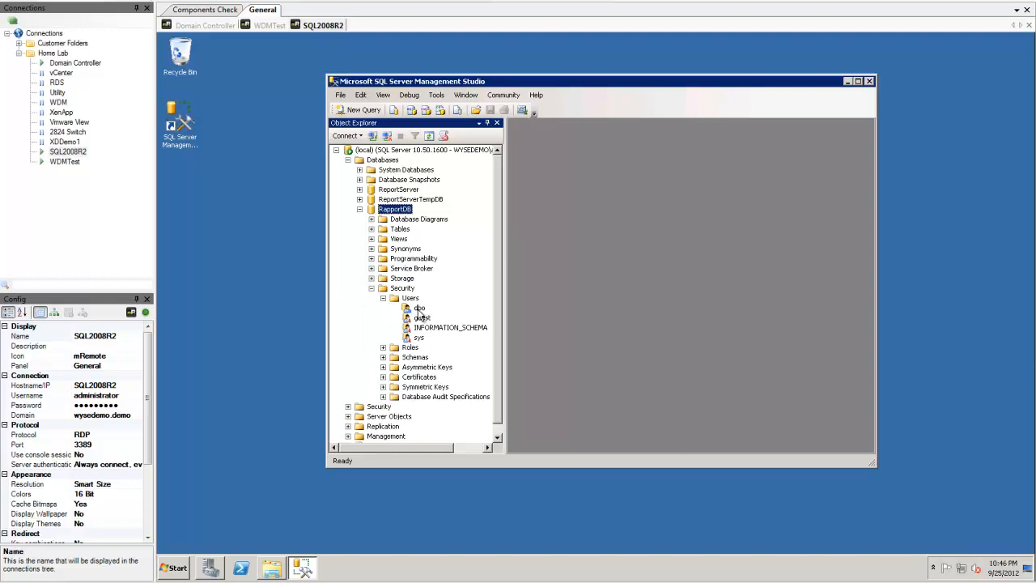
pyautogui.click(419, 308)
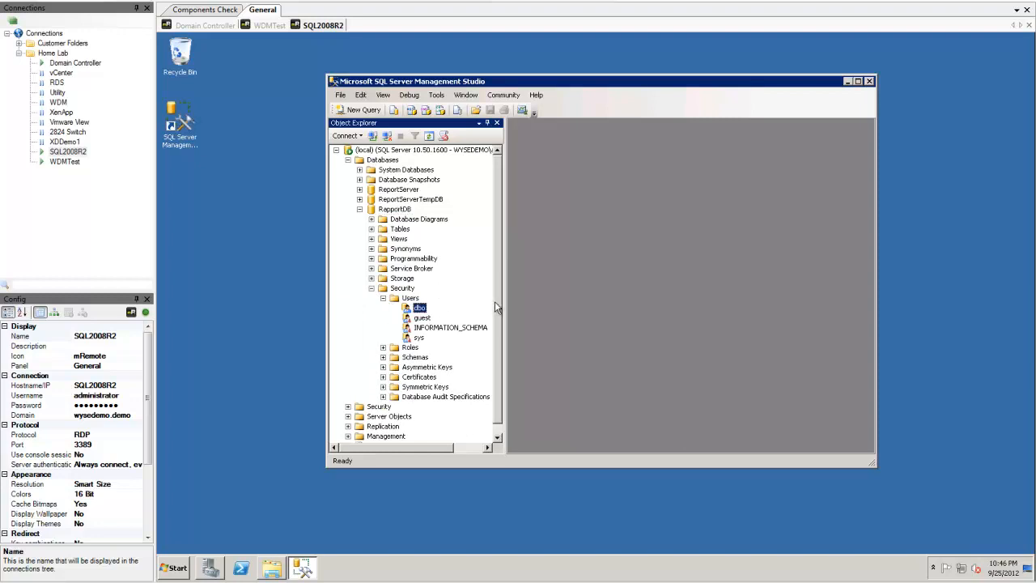
pyautogui.scroll(-1, 494, 301)
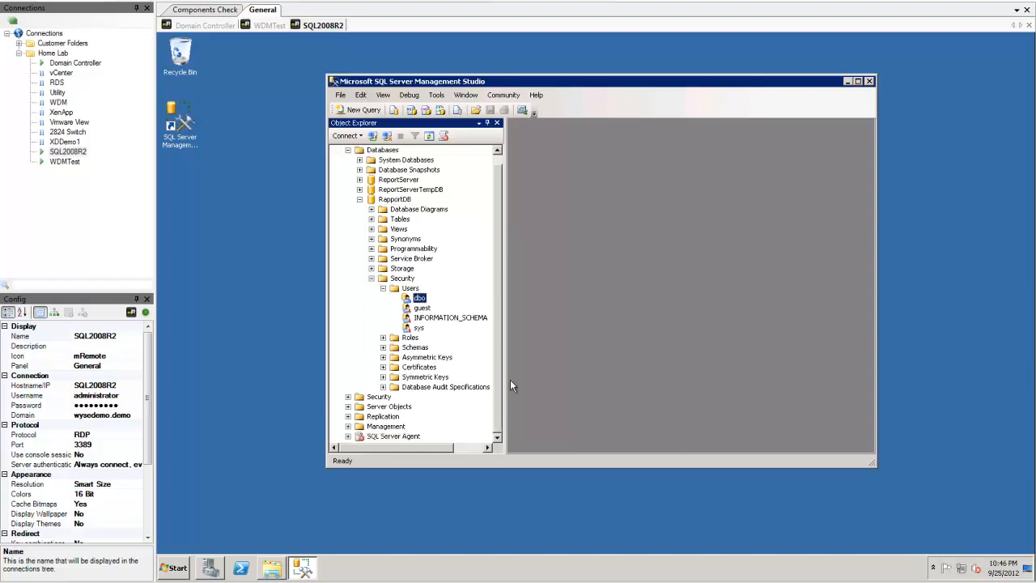
# Step: Expand the server-level Security > Logins folder
pyautogui.click(348, 396)
pyautogui.click(385, 388)
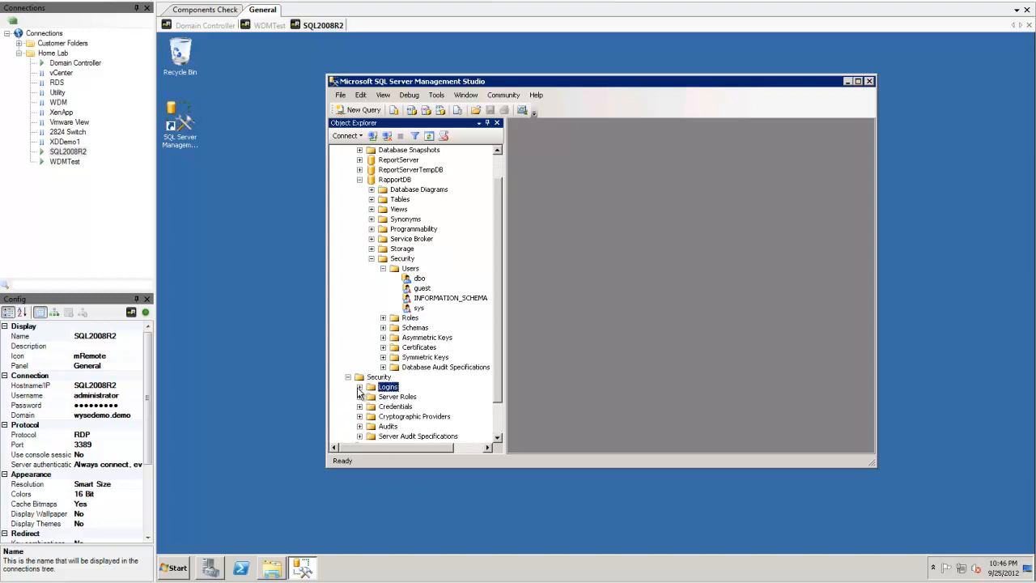
pyautogui.click(359, 387)
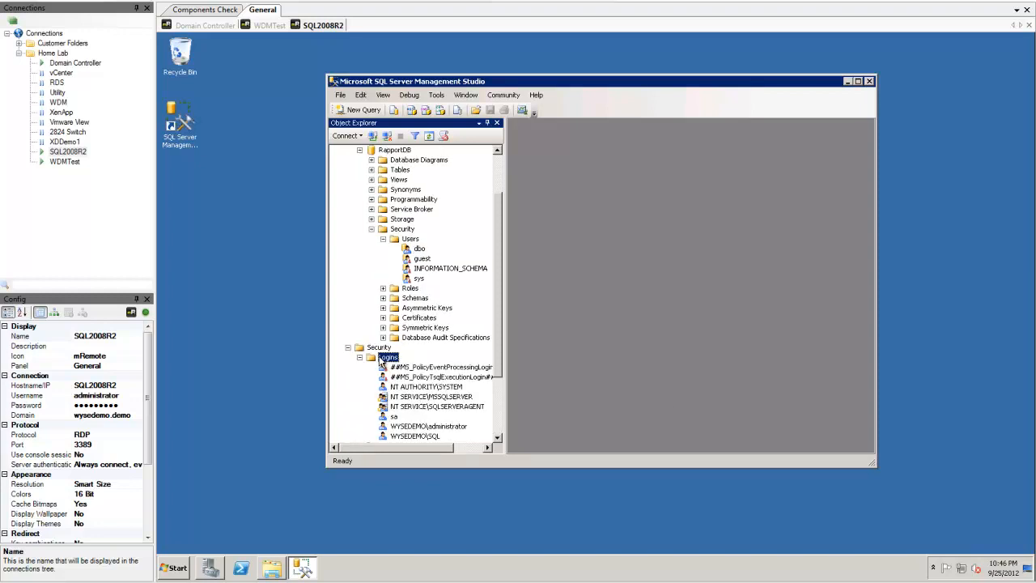
pyautogui.rightClick(380, 361)
# Step: Create SQL Server login Rapport with a password, policy enforcement off, default database RapportDB
pyautogui.click(408, 363)
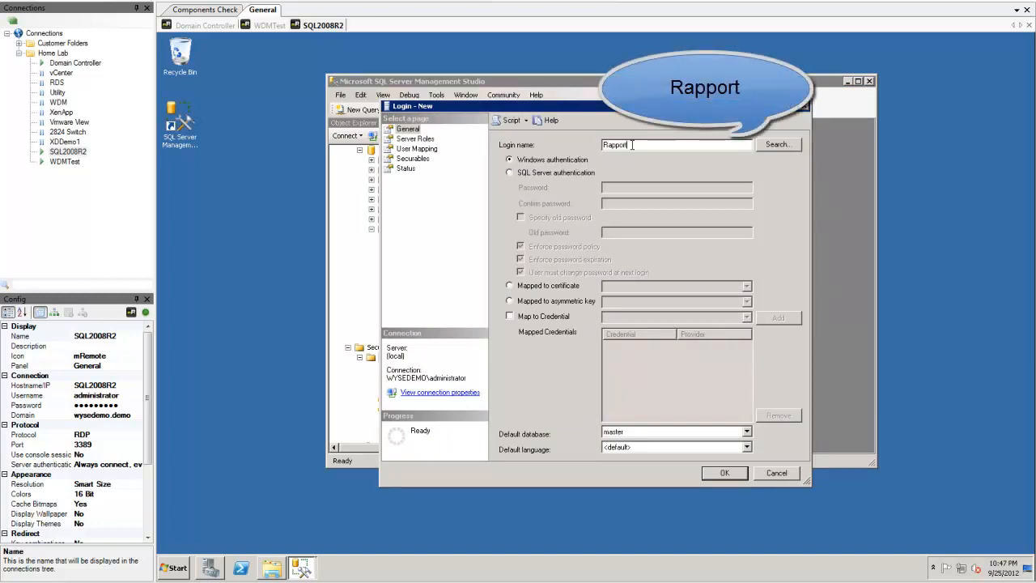
pyautogui.click(510, 173)
pyautogui.click(632, 187)
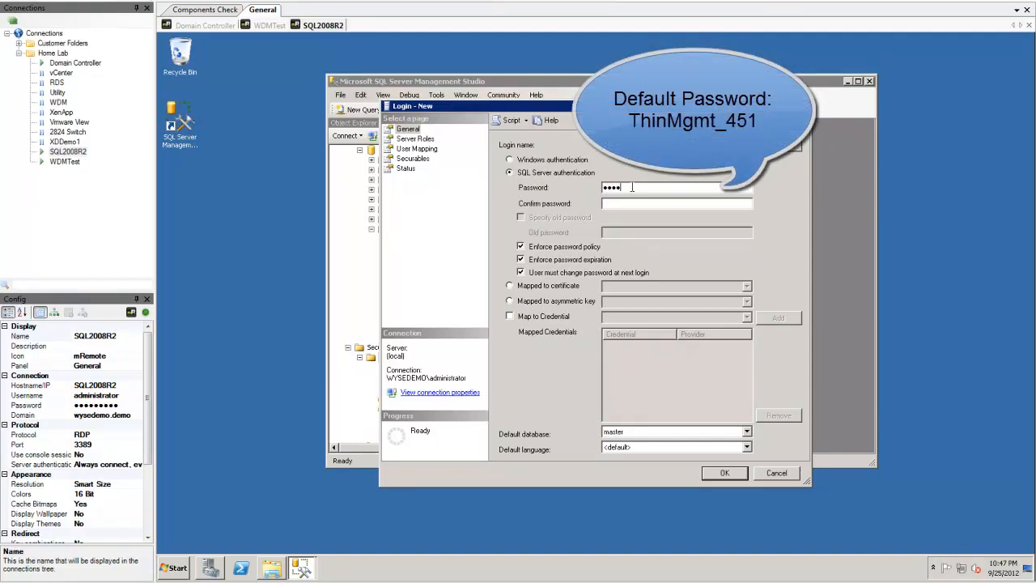
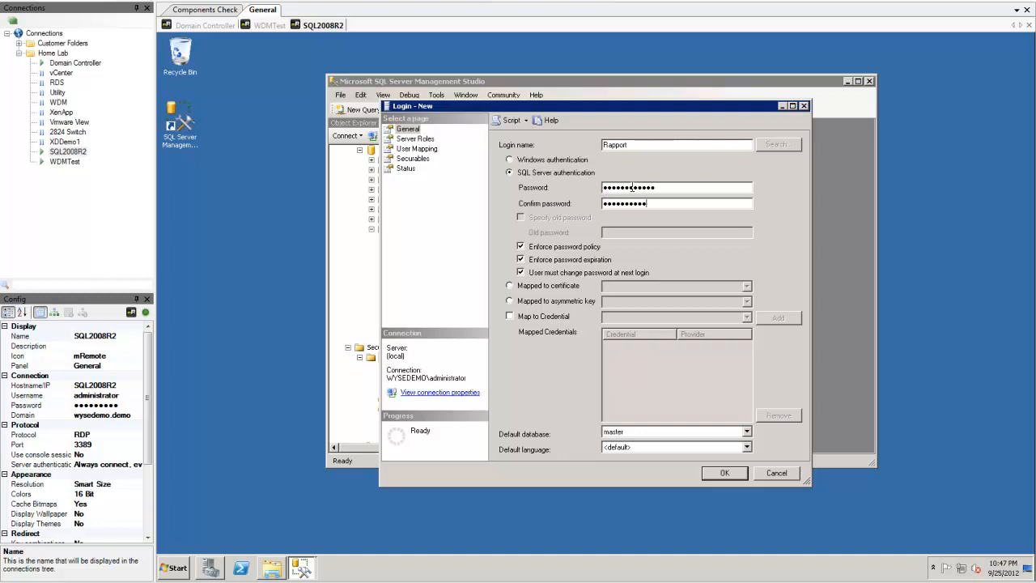
pyautogui.click(521, 247)
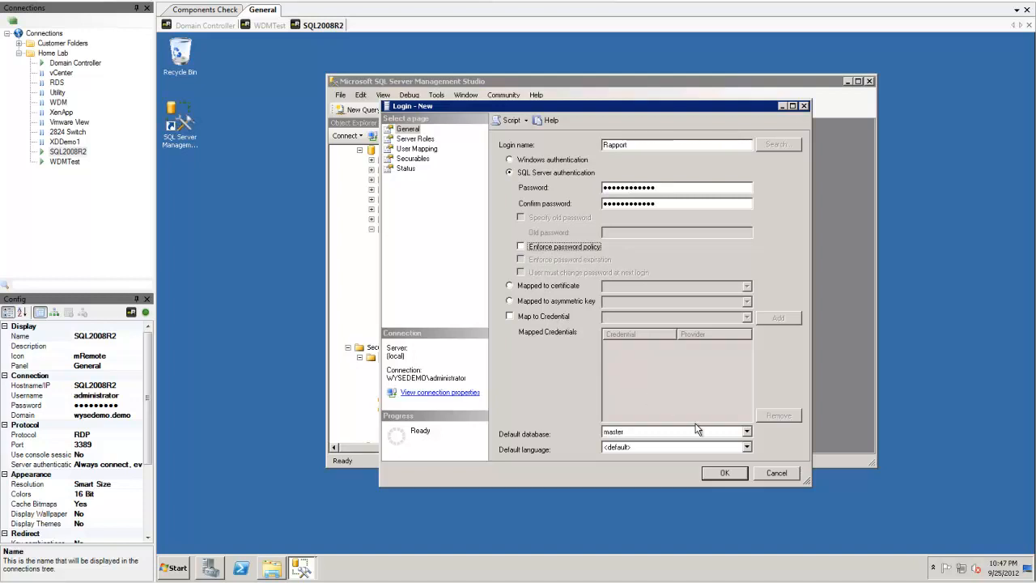
pyautogui.click(746, 432)
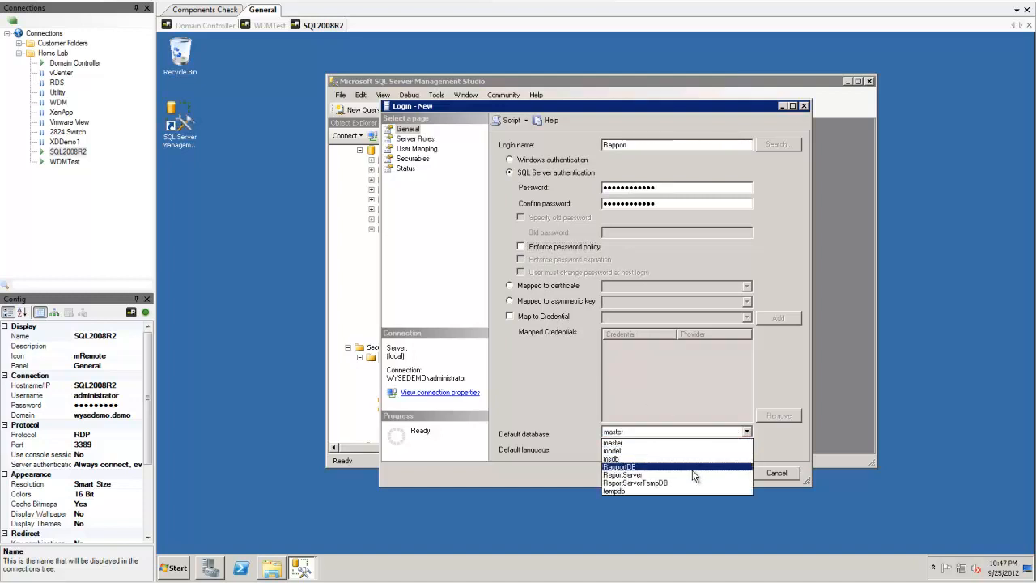
pyautogui.click(693, 467)
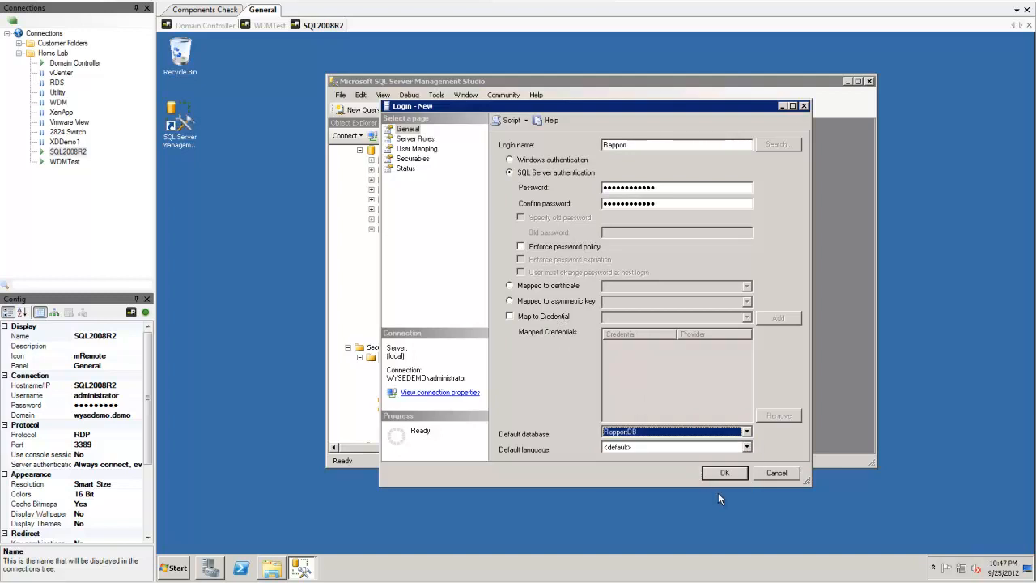
pyautogui.click(724, 473)
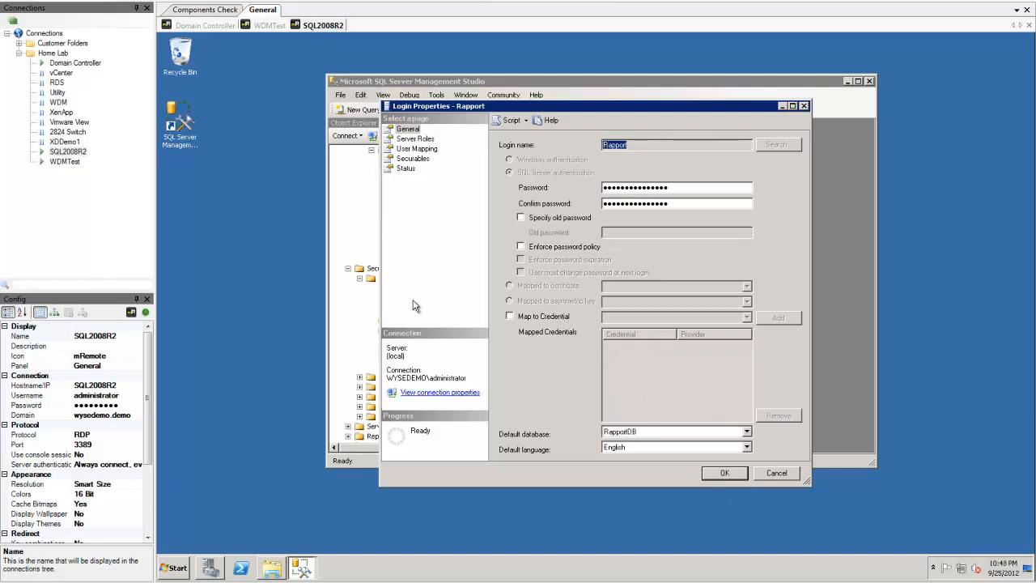
# Step: Map the Rapport login to RapportDB with db_owner role membership and save
pyautogui.click(415, 139)
pyautogui.click(416, 149)
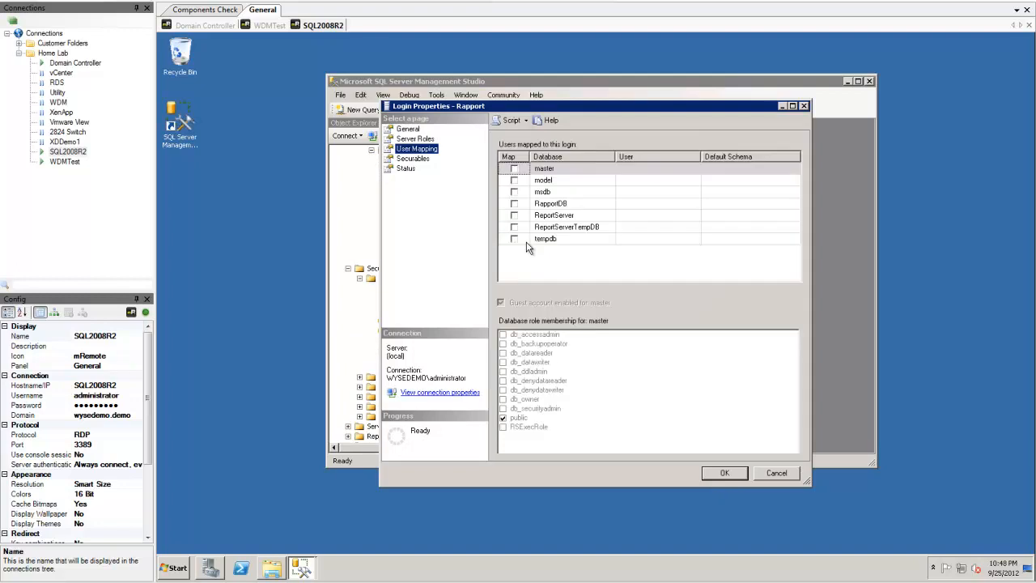
pyautogui.click(514, 204)
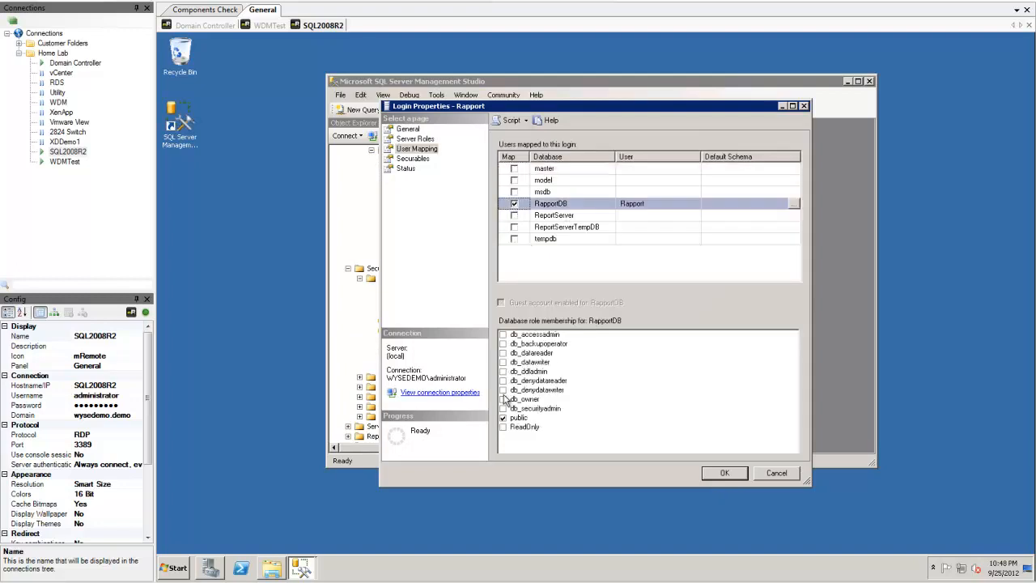
pyautogui.click(502, 399)
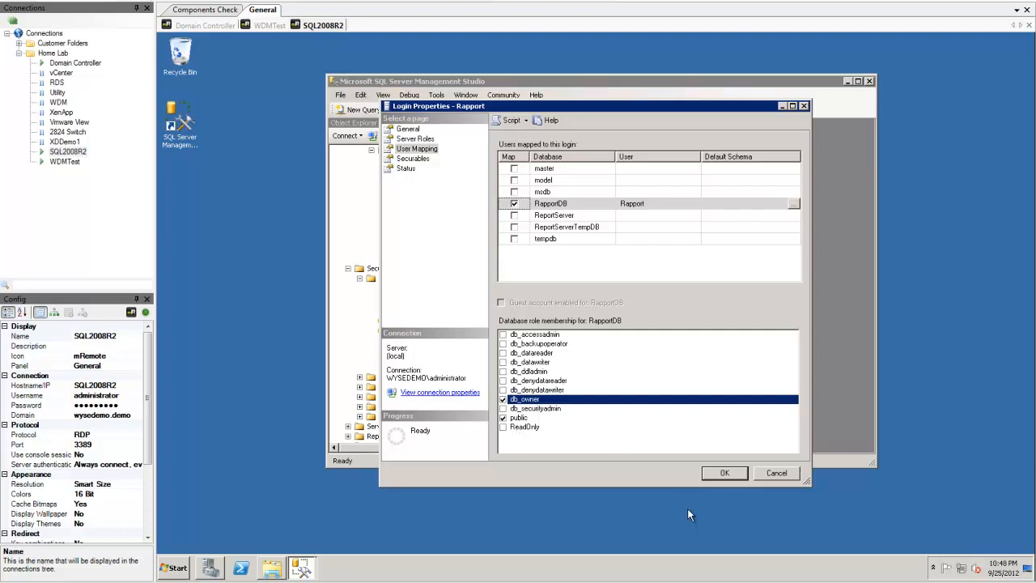
pyautogui.click(727, 474)
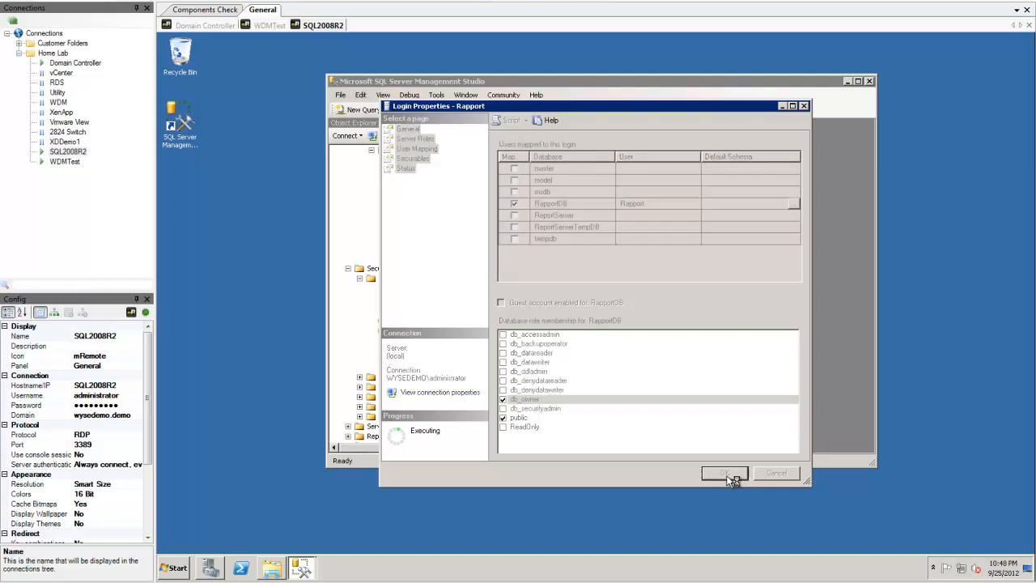
pyautogui.moveTo(496, 264); pyautogui.dragTo(503, 216)
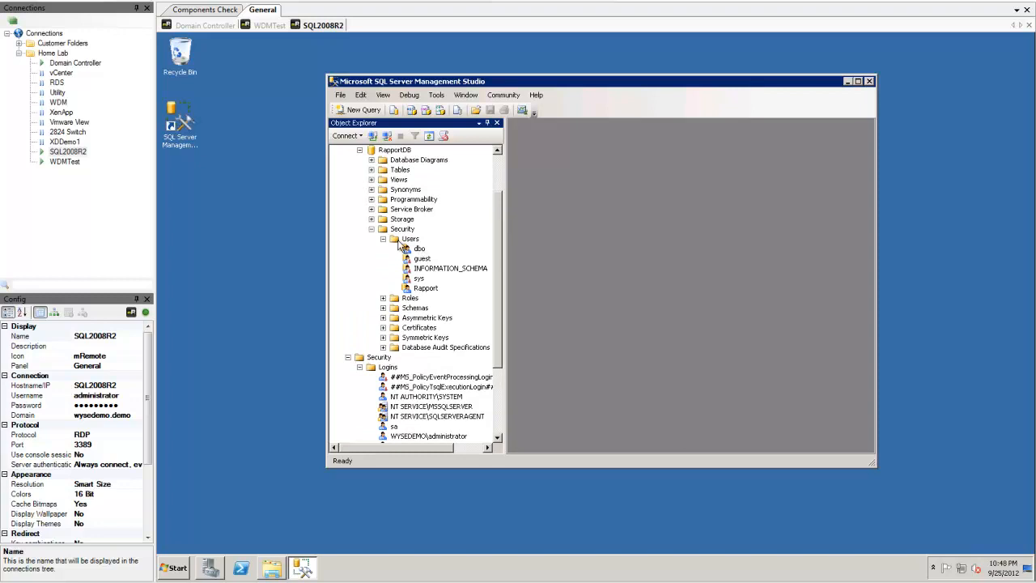
# Step: Expand RapportDB's Tables and open dbo.Install with Edit Top 200 Rows
pyautogui.click(425, 288)
pyautogui.moveTo(500, 230); pyautogui.dragTo(485, 176)
pyautogui.click(372, 289)
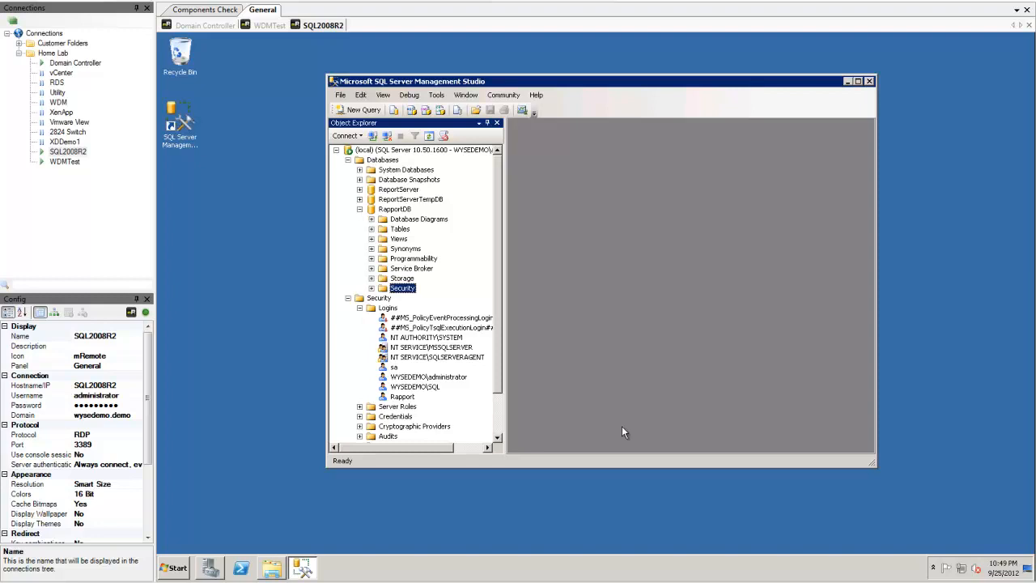
pyautogui.click(371, 229)
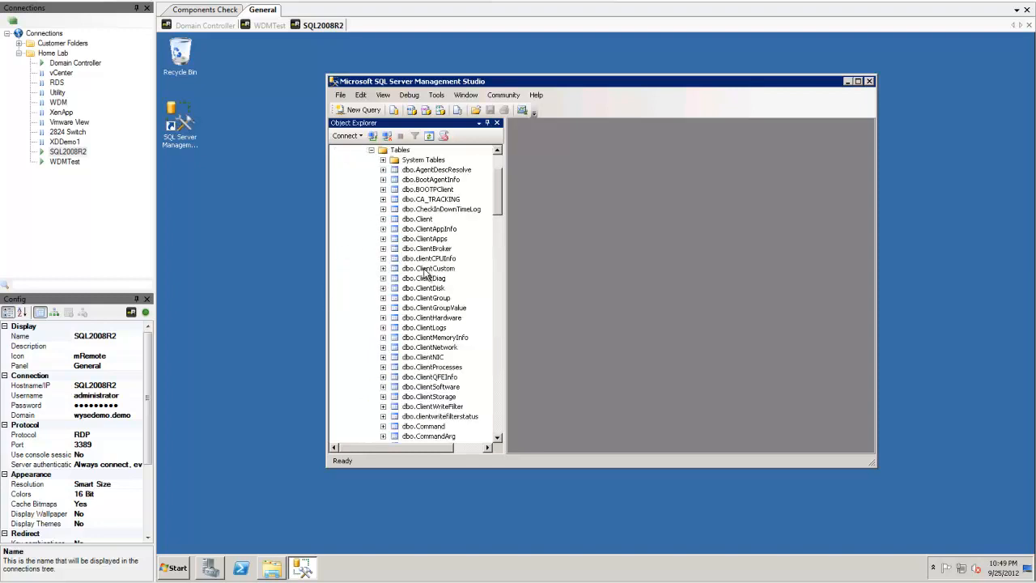
pyautogui.moveTo(532, 195); pyautogui.dragTo(543, 244)
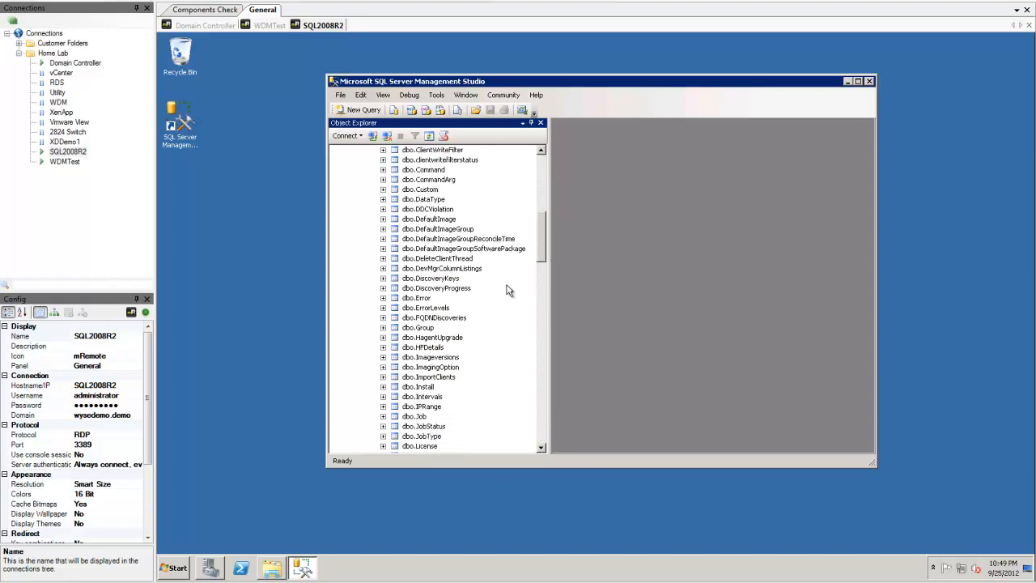
pyautogui.rightClick(405, 387)
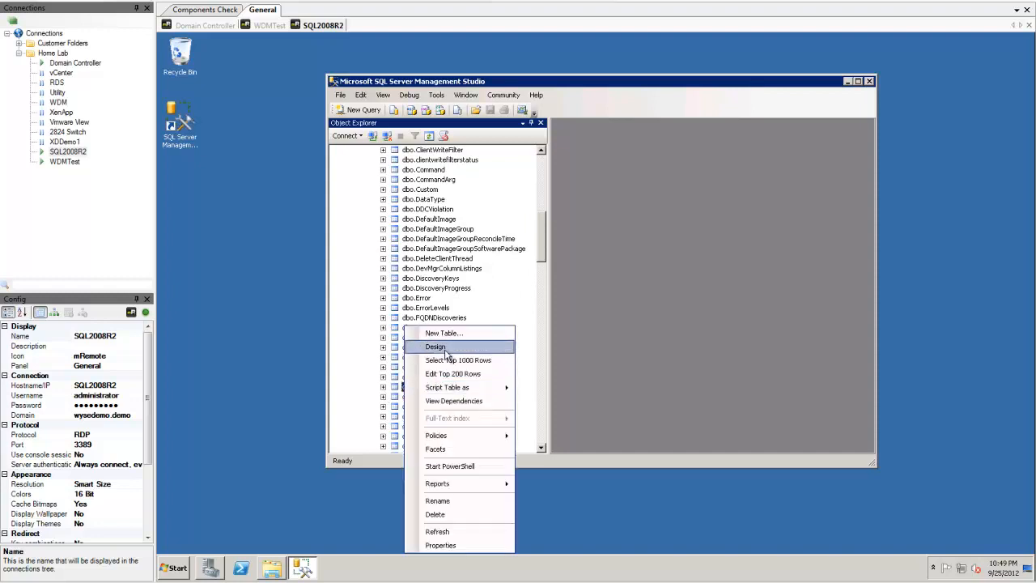
pyautogui.click(464, 374)
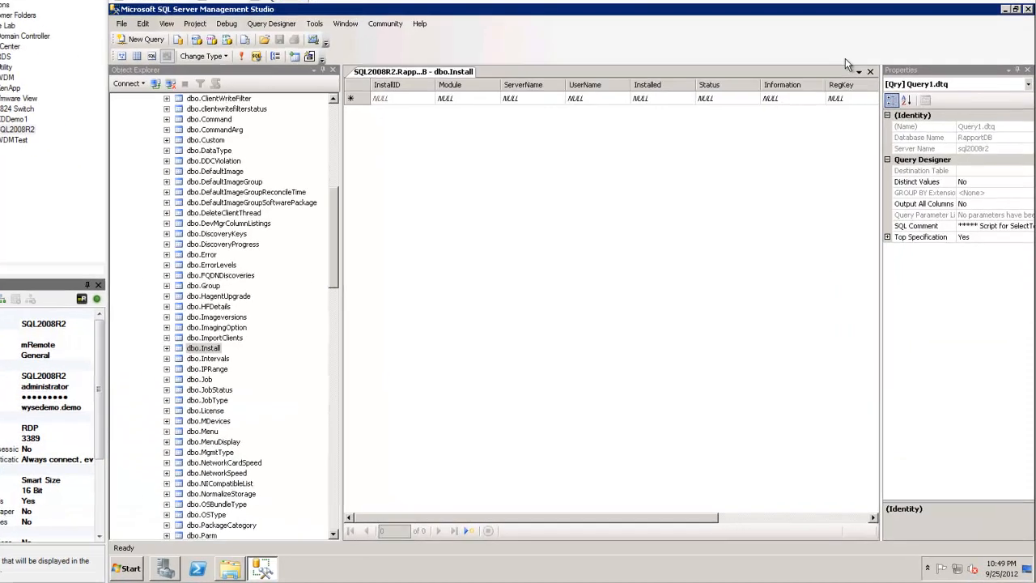
# Step: Switch to an insert-values query; enter Module Rapport4DB, server wdmtest.wysedemo.demo, user Administrator
pyautogui.click(206, 44)
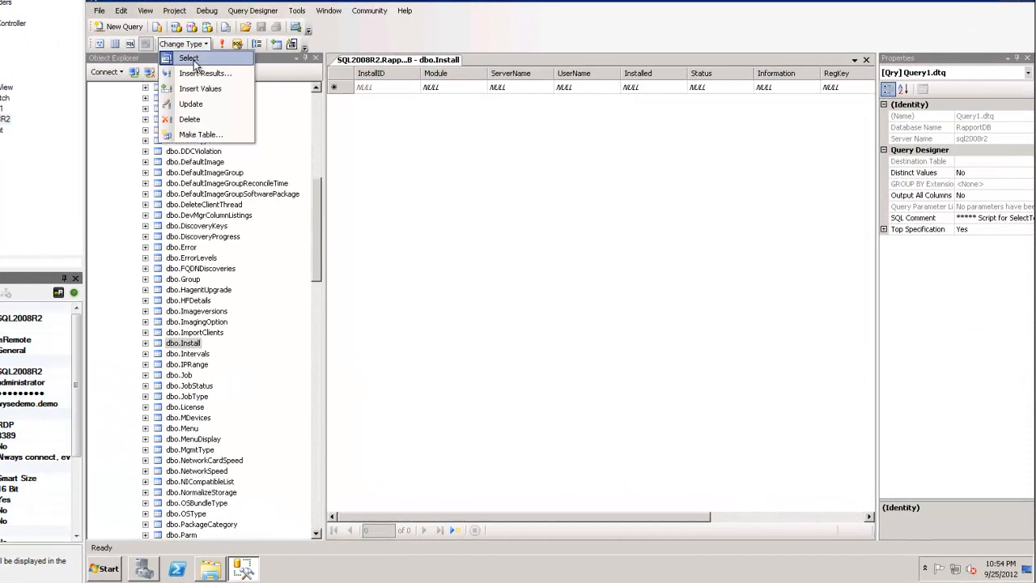
pyautogui.click(200, 89)
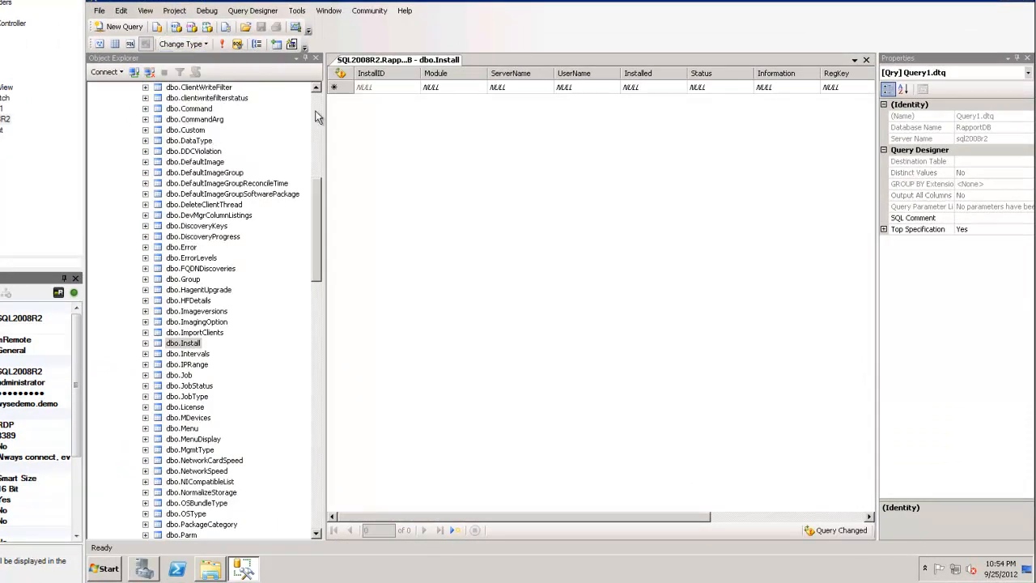
pyautogui.click(431, 89)
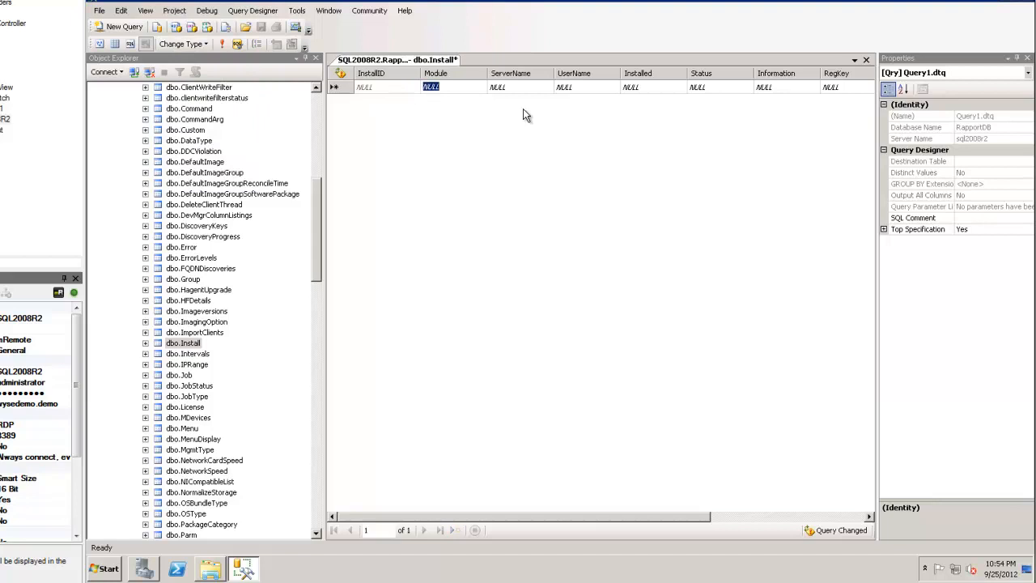
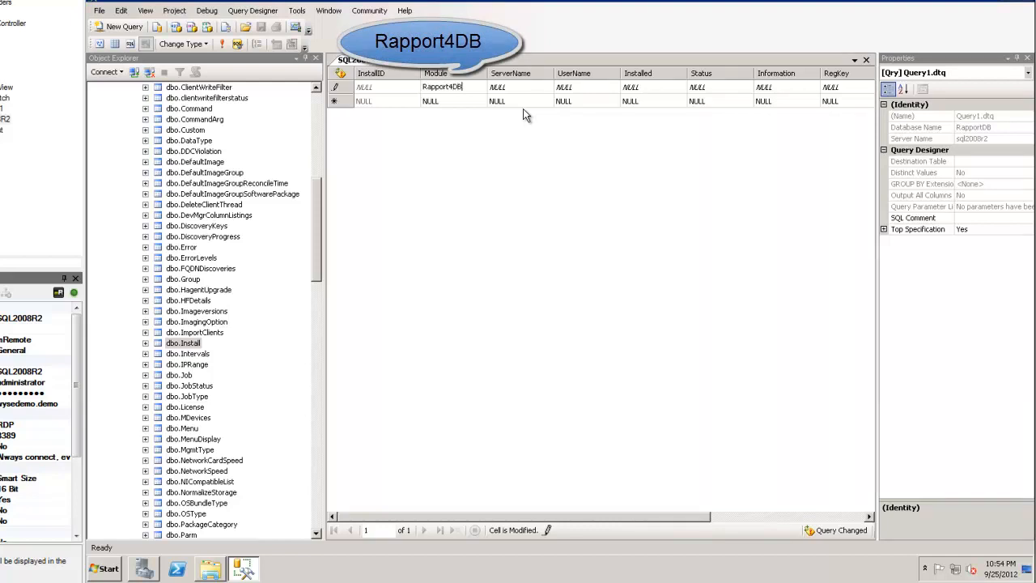
pyautogui.press('Tab')
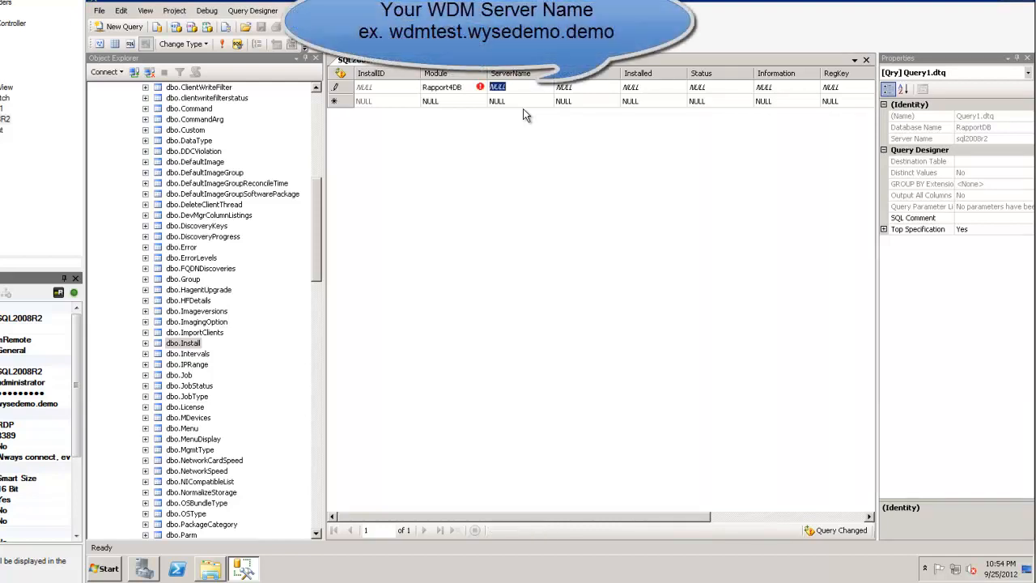
pyautogui.press('Tab')
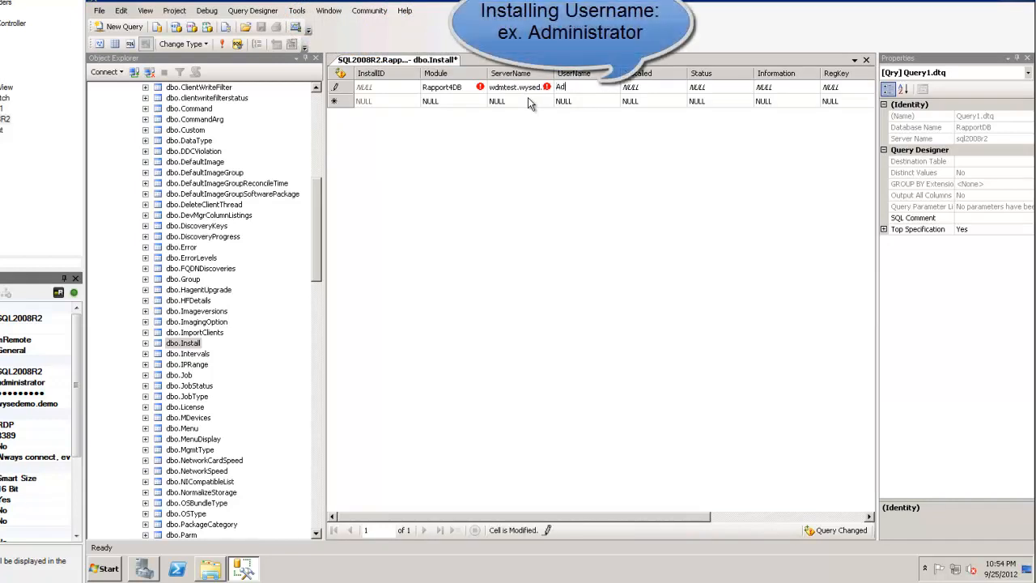
pyautogui.press('Tab')
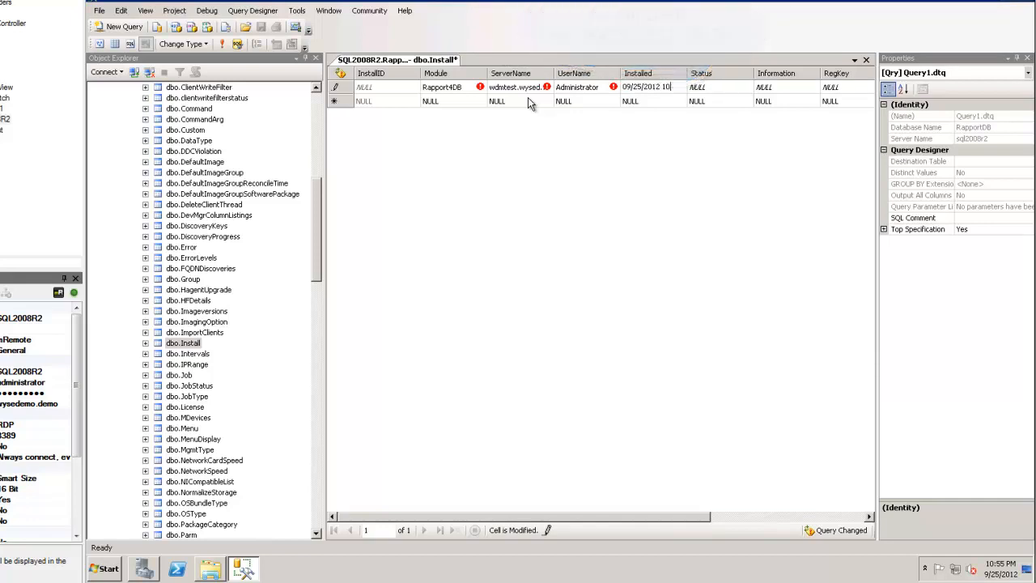
pyautogui.press('Tab')
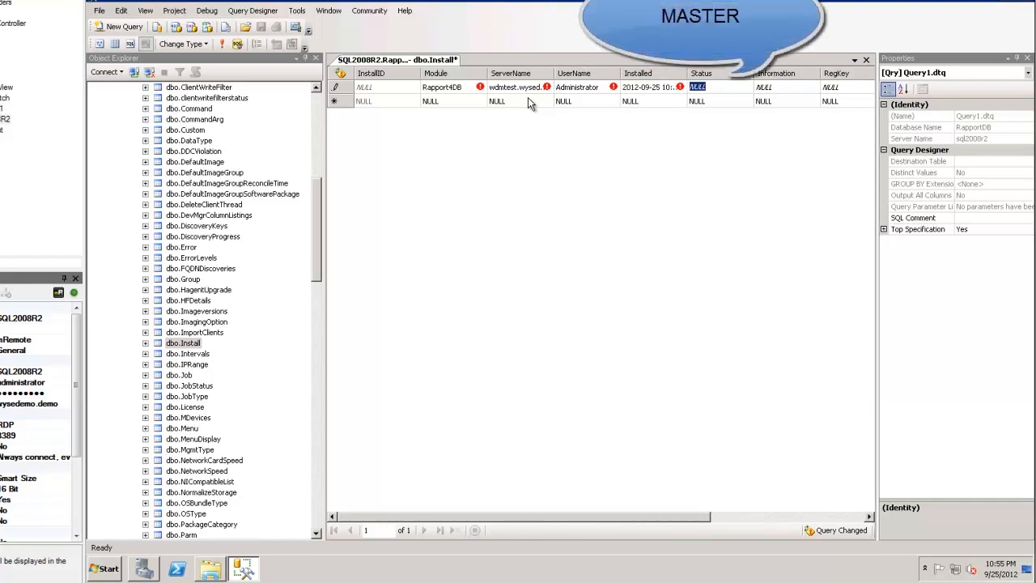
pyautogui.press('Tab')
pyautogui.press('Tab')
pyautogui.press('Tab')
pyautogui.press('Tab')
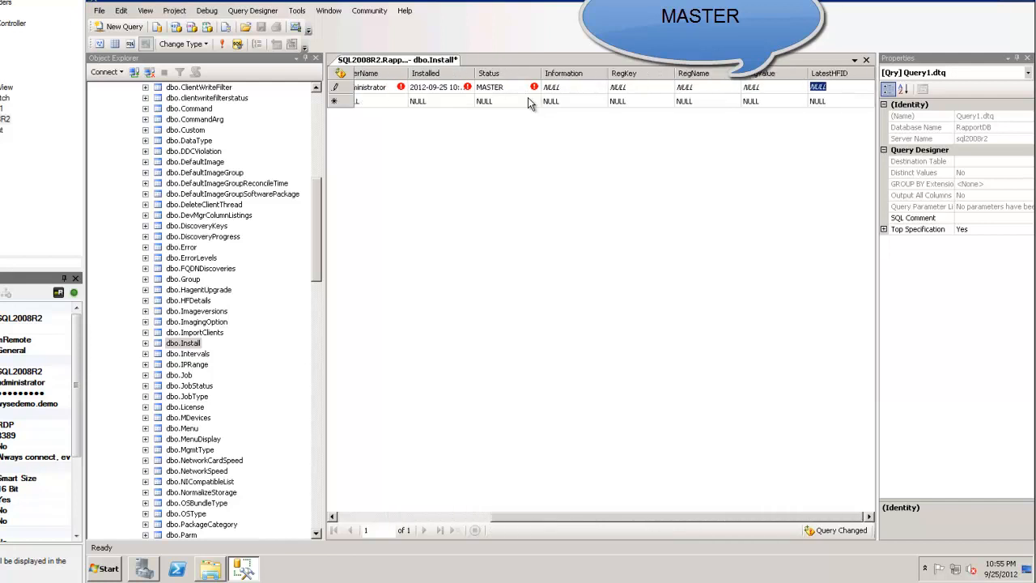
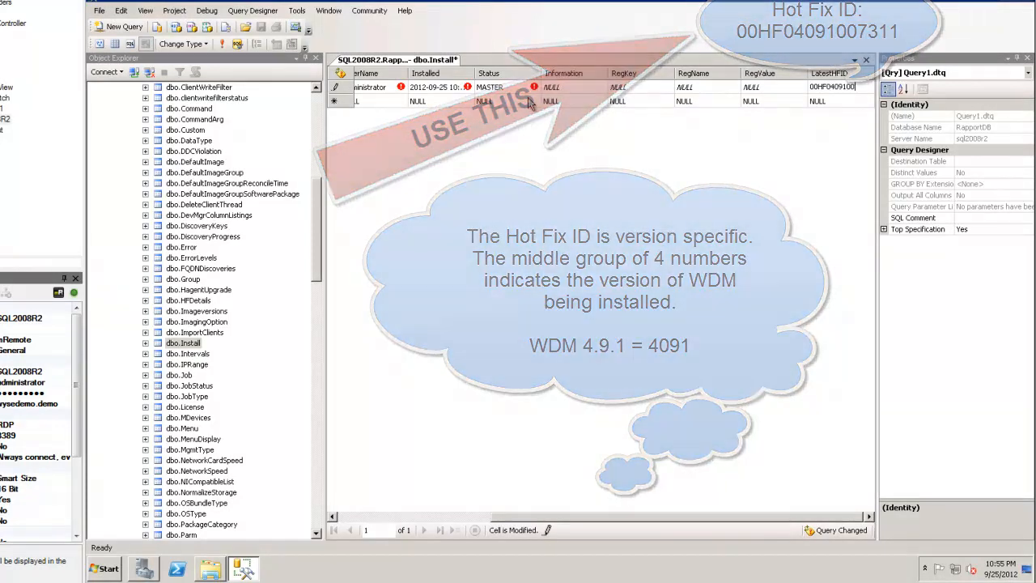
pyautogui.click(176, 343)
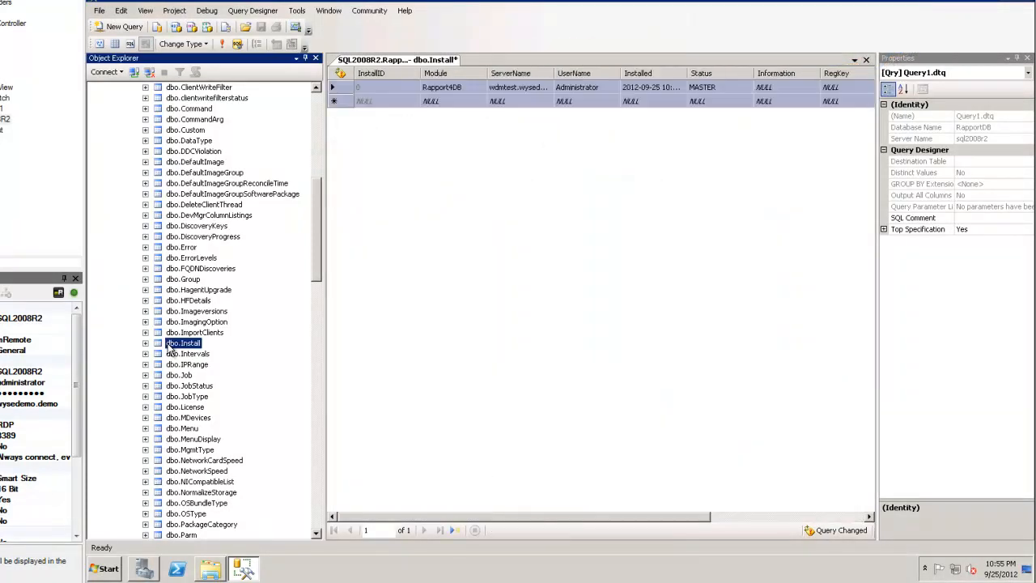
# Step: Close the Install table and open dbo.License with Edit Top 200 Rows
pyautogui.click(99, 11)
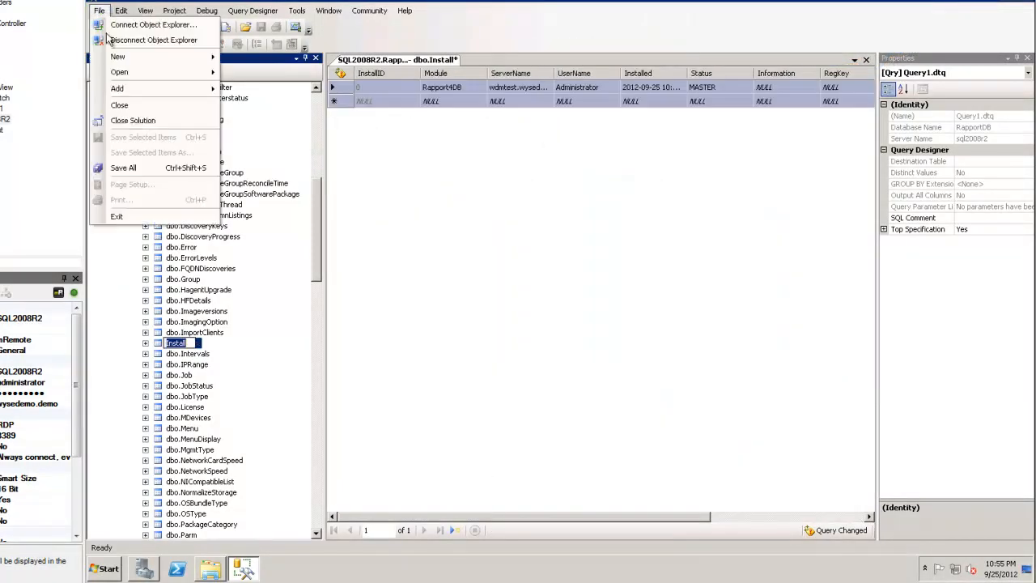
pyautogui.click(120, 107)
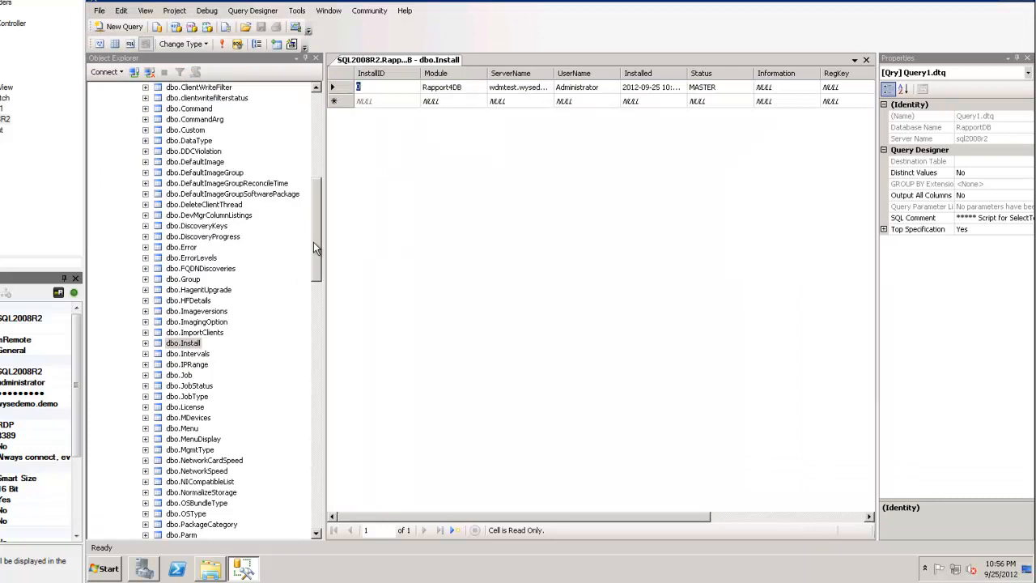
pyautogui.moveTo(315, 249); pyautogui.dragTo(313, 264)
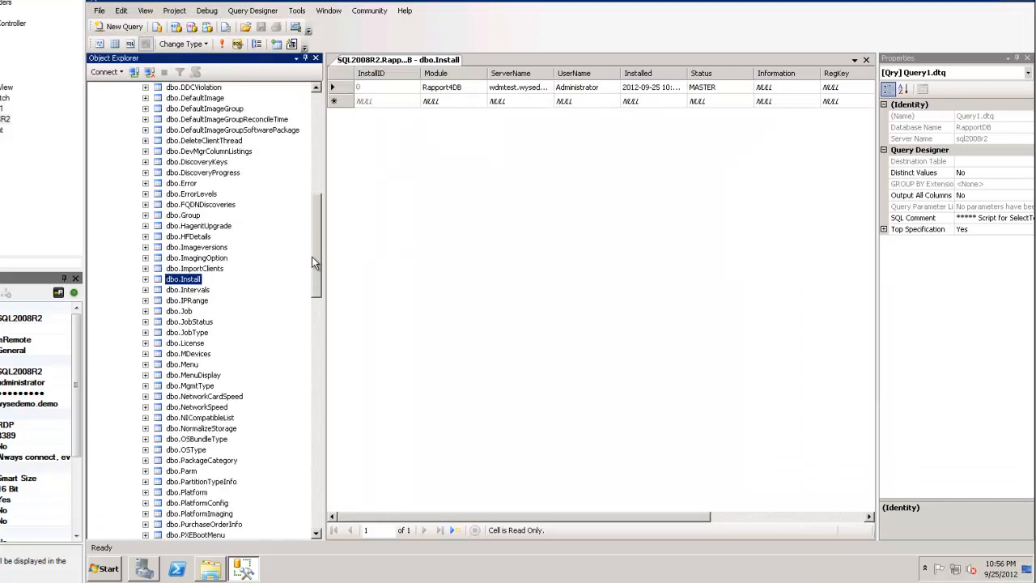
pyautogui.click(193, 343)
pyautogui.rightClick(179, 344)
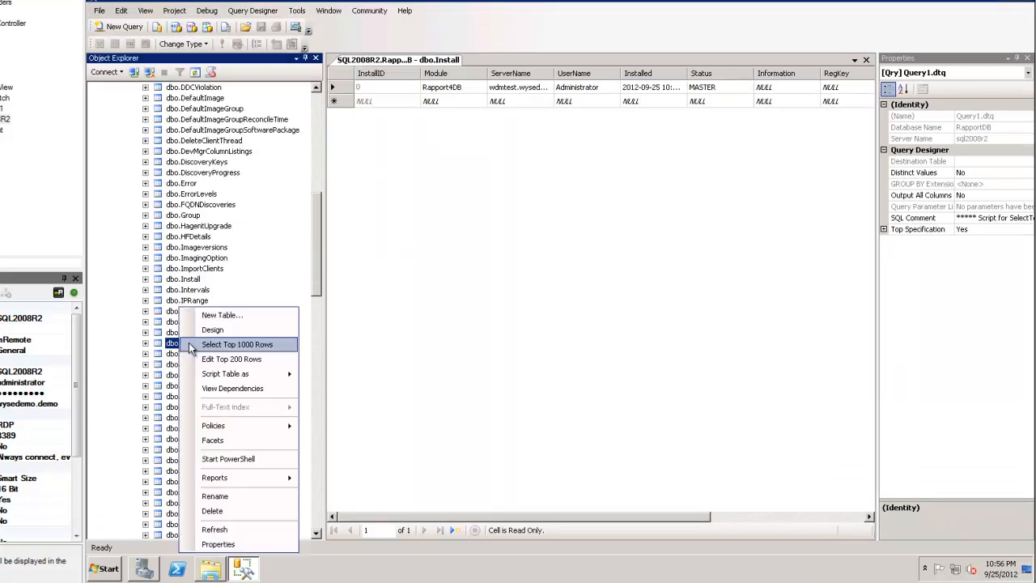
pyautogui.click(235, 360)
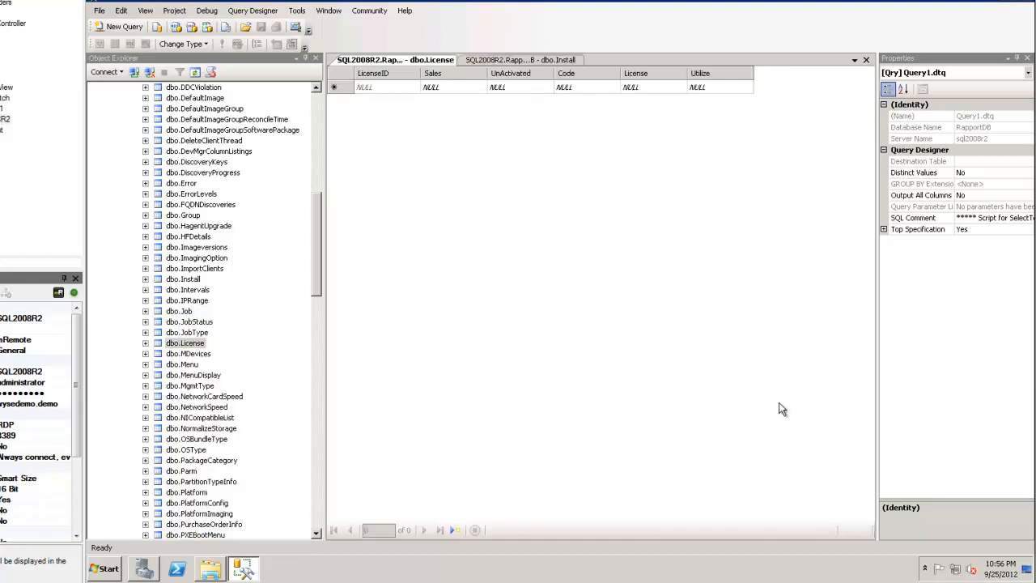
# Step: Add a License row with Sales set to temp and close the table
pyautogui.click(207, 60)
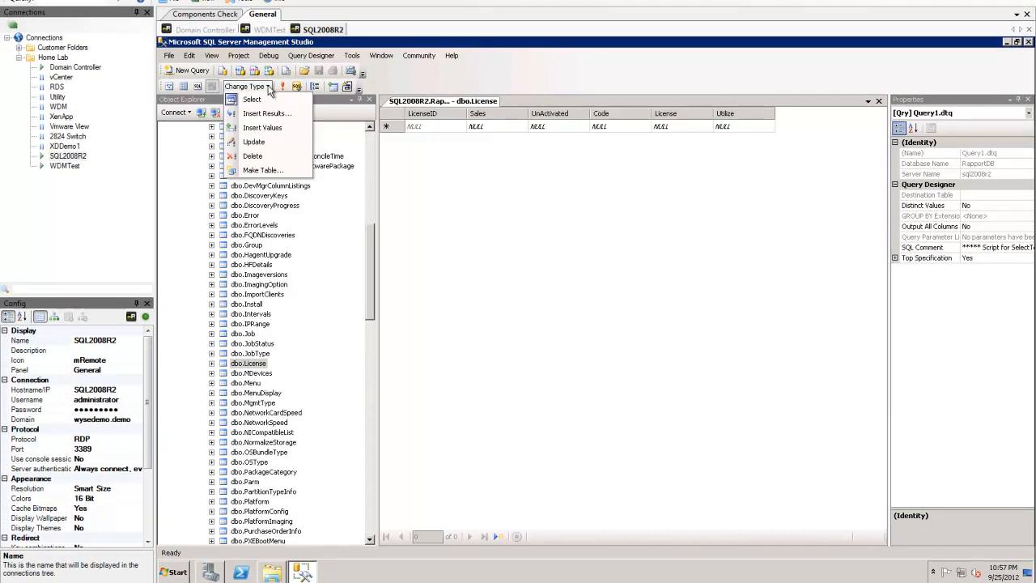
pyautogui.click(267, 144)
pyautogui.click(493, 127)
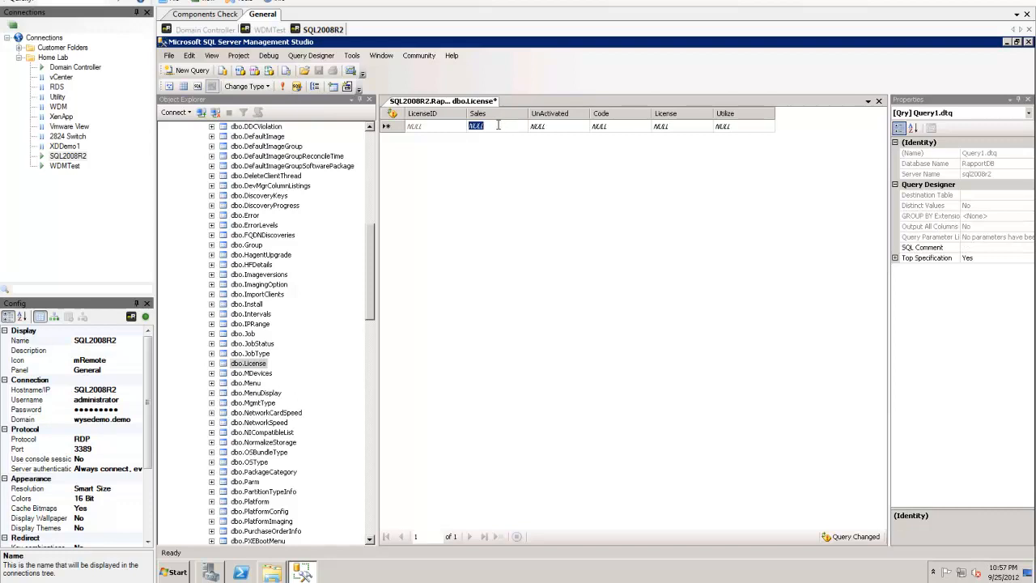
pyautogui.write('temp')
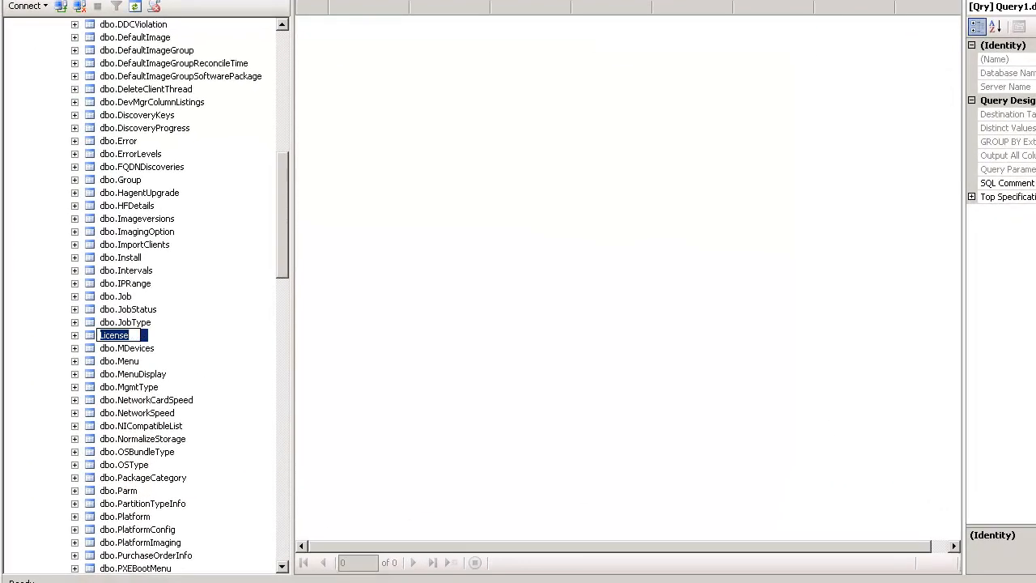
pyautogui.click(24, 0)
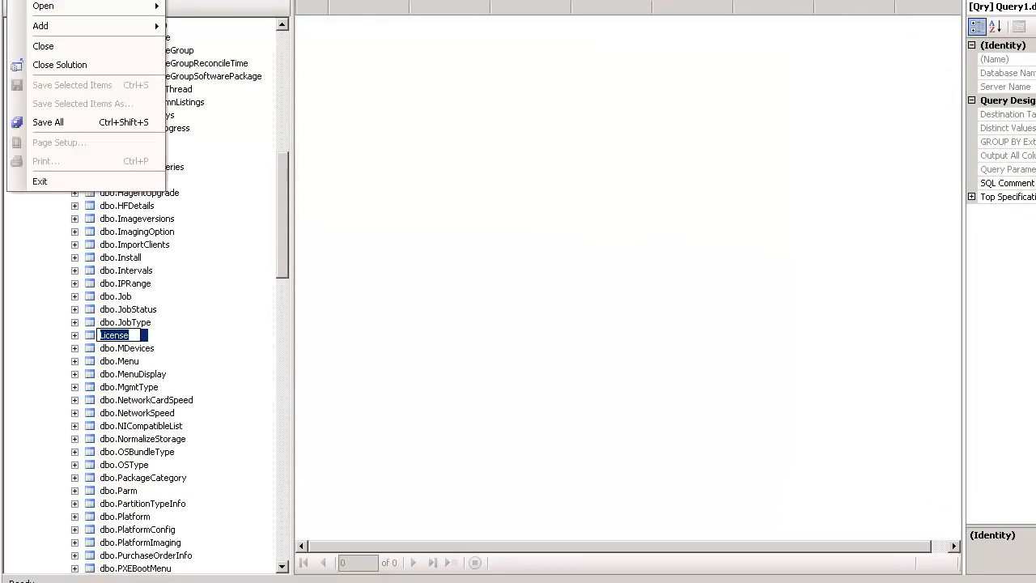
pyautogui.click(43, 46)
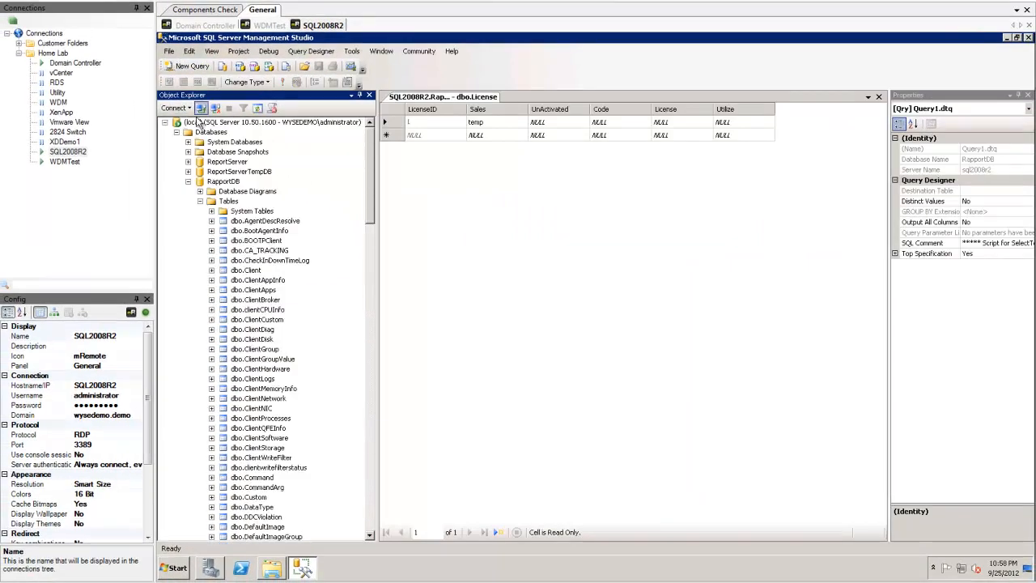
# Step: Disconnect from the local server and minimize Management Studio
pyautogui.rightClick(197, 122)
pyautogui.click(230, 141)
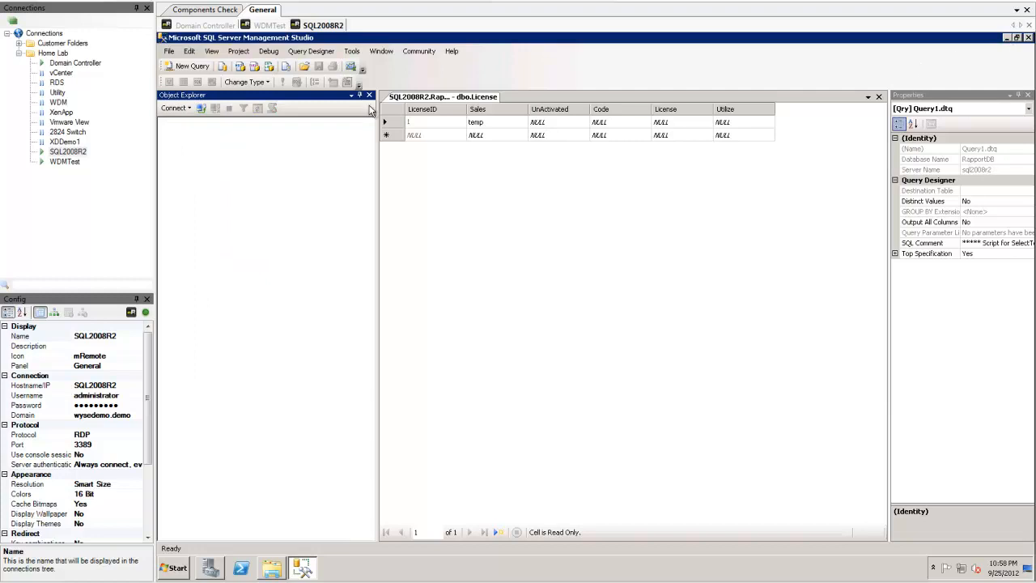
pyautogui.click(1000, 24)
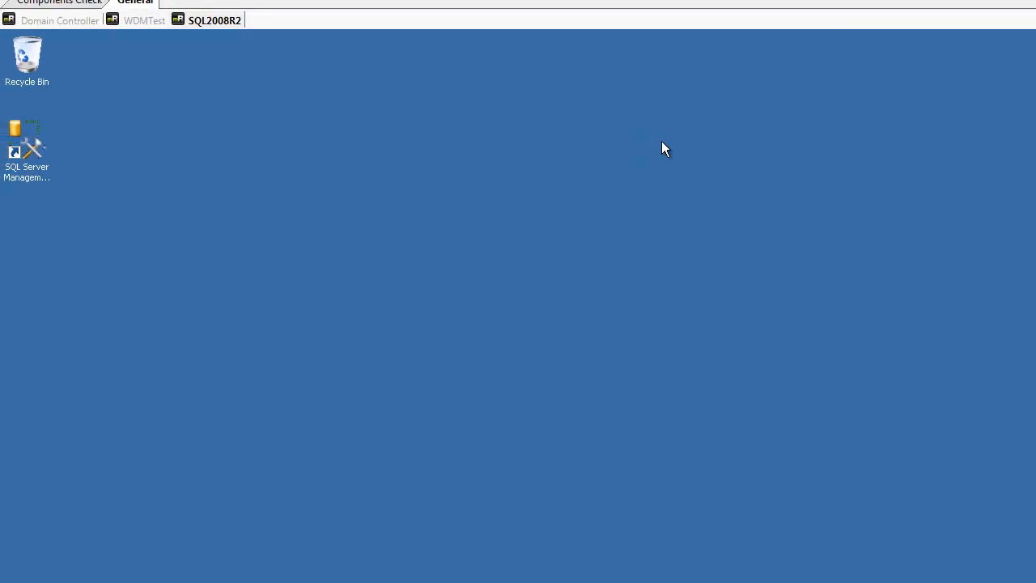
# Step: On the WDMTest session, run setup from C:\WDMv4.9.1_GA
pyautogui.click(142, 22)
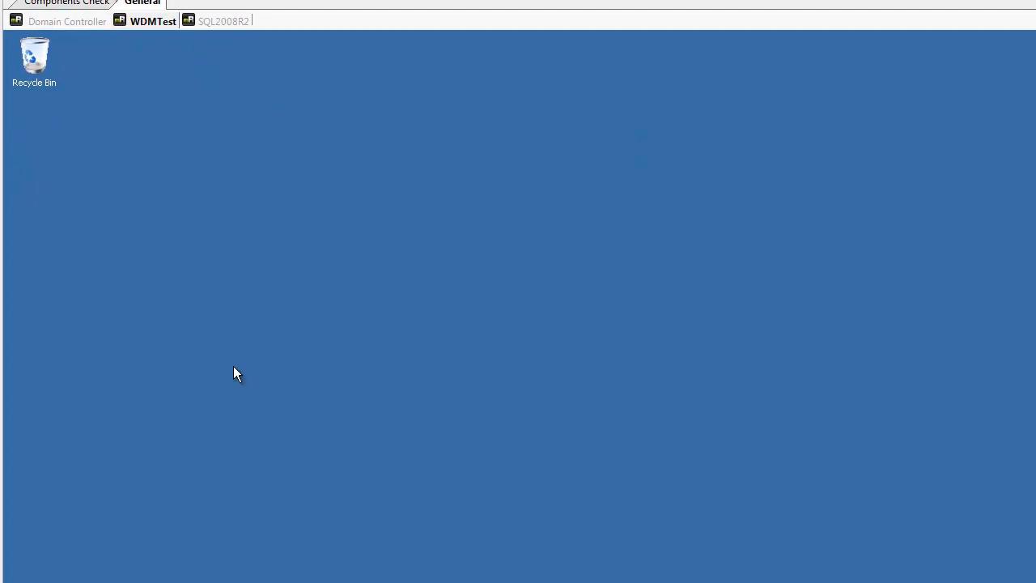
pyautogui.click(11, 574)
pyautogui.click(238, 317)
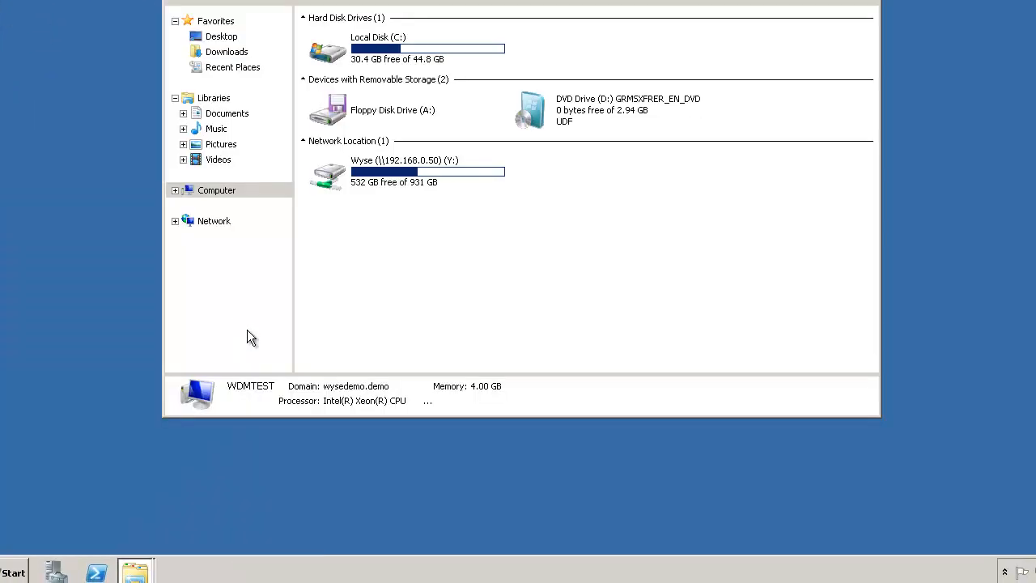
pyautogui.doubleClick(361, 51)
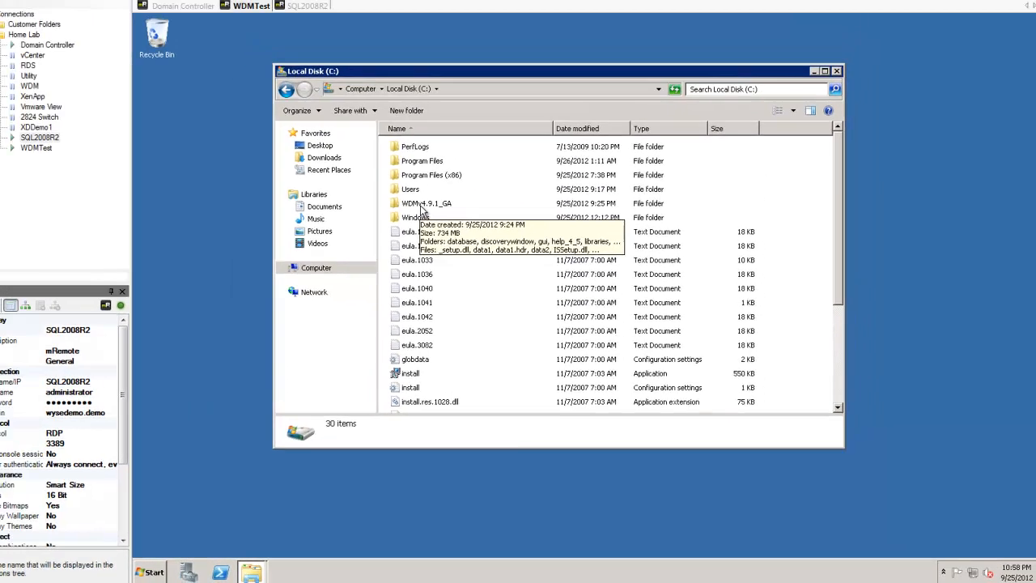
pyautogui.doubleClick(350, 112)
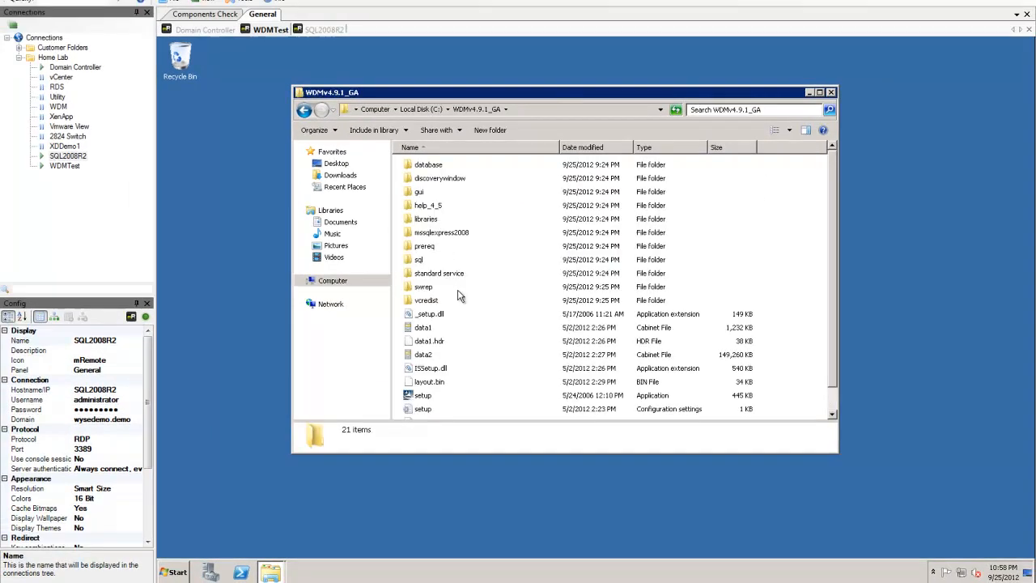
pyautogui.scroll(-1, 431, 368)
pyautogui.doubleClick(424, 373)
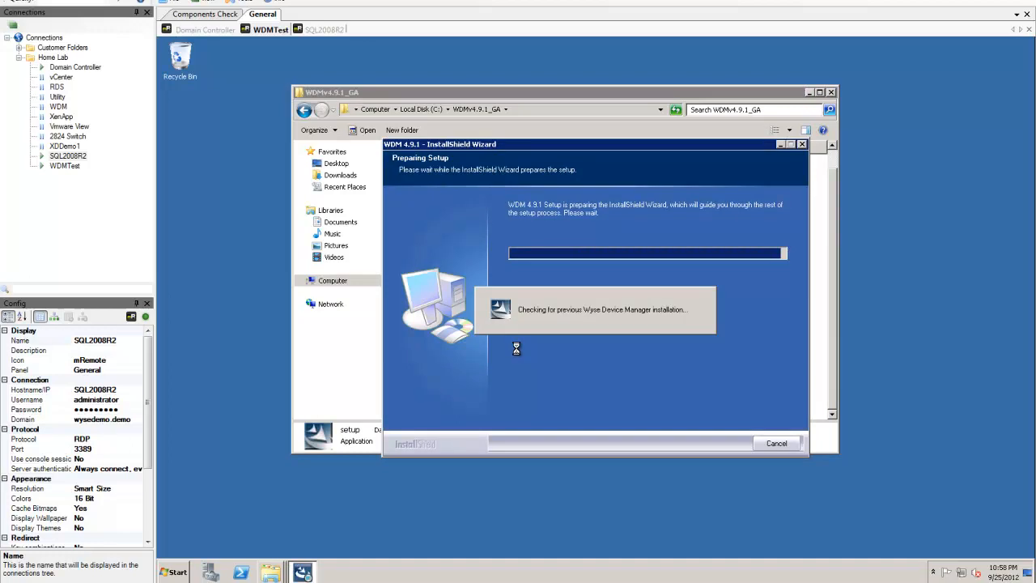
# Step: Move past the wizard's welcome page and dismiss the web security warning
pyautogui.click(808, 92)
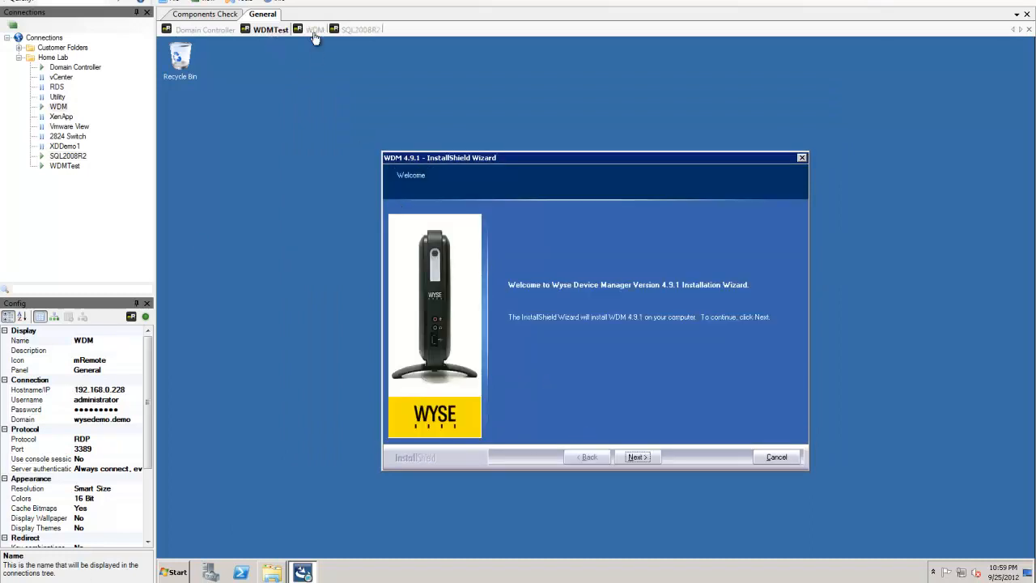
pyautogui.click(637, 457)
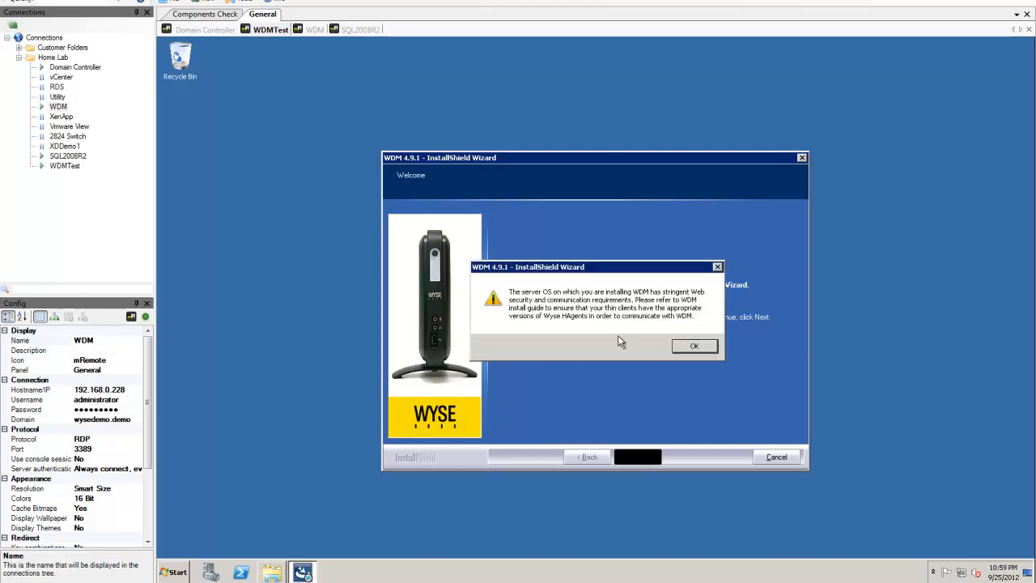
pyautogui.moveTo(589, 268); pyautogui.dragTo(604, 335)
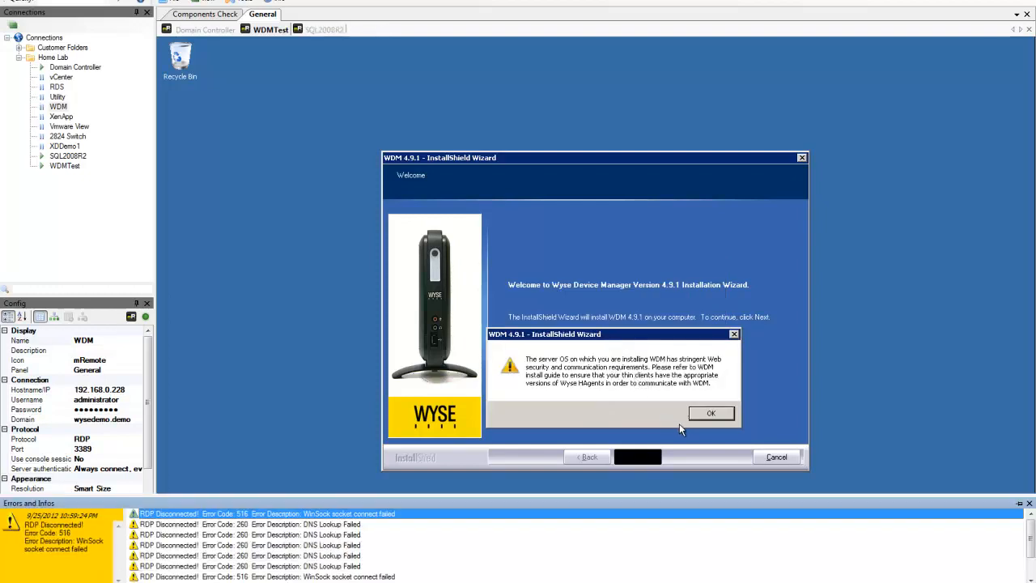
pyautogui.click(707, 414)
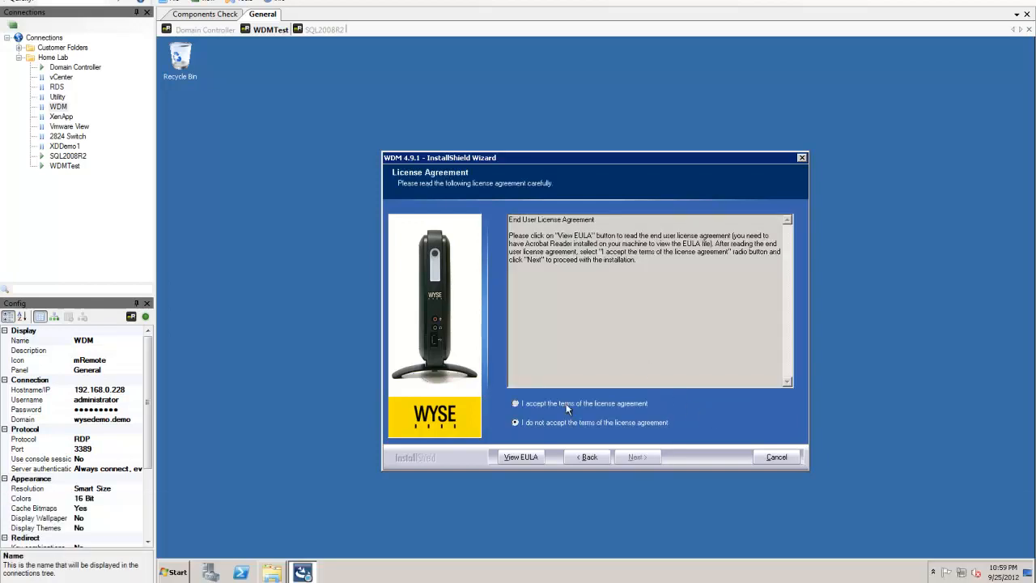
# Step: Accept the licence agreement and continue past Security Information to the prerequisite check
pyautogui.click(567, 405)
pyautogui.click(634, 457)
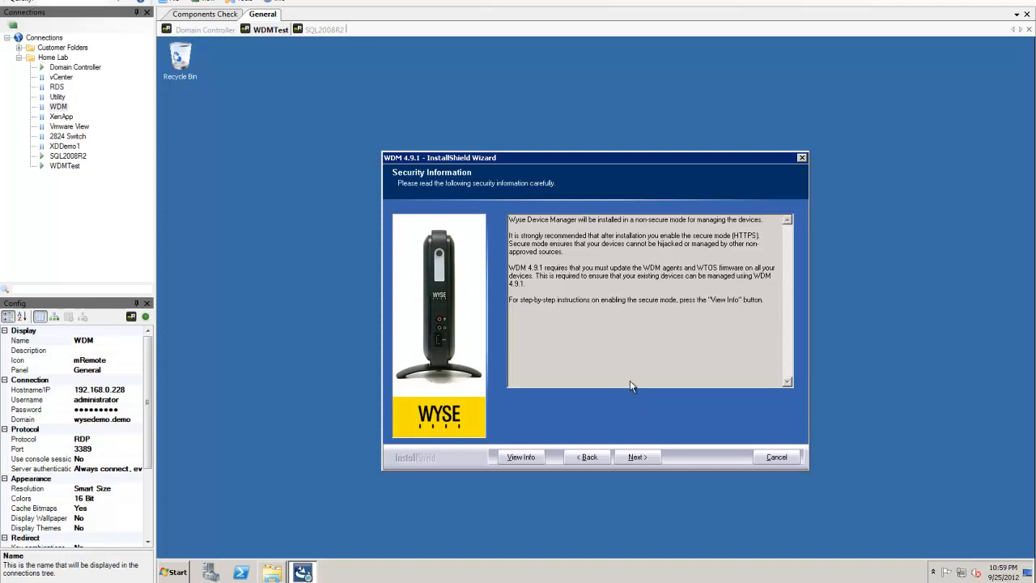
pyautogui.click(637, 458)
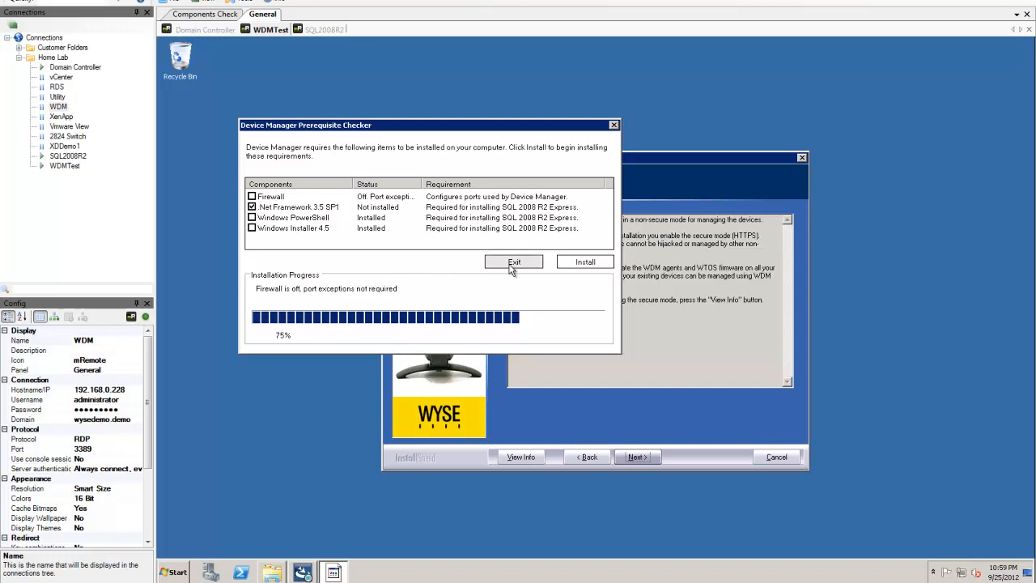
# Step: Install the missing .NET Framework 3.5 SP1 prerequisite until progress reaches 100%
pyautogui.click(569, 267)
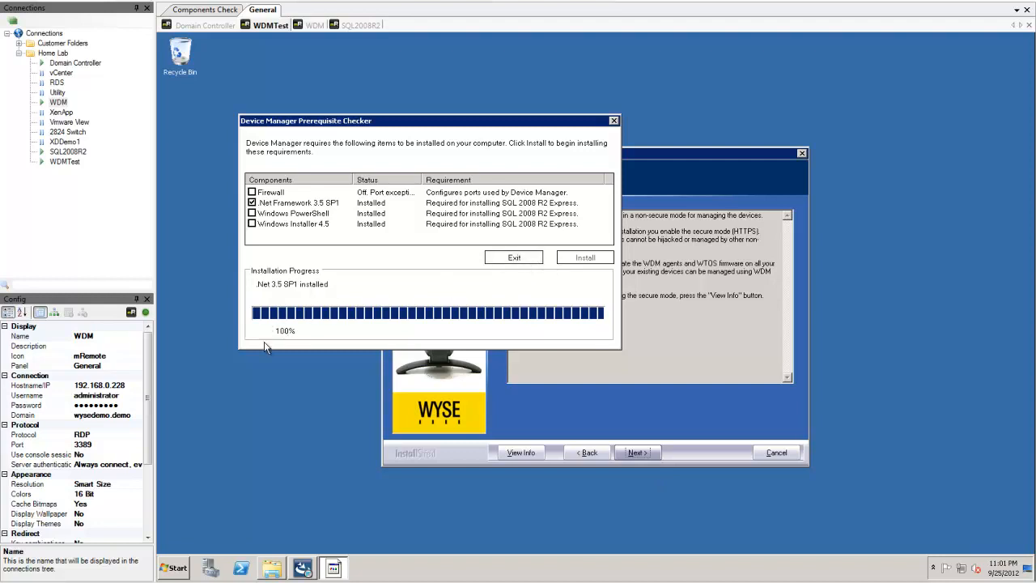
# Step: Close the prerequisite checker and replace the existing licence key with the new one
pyautogui.click(524, 259)
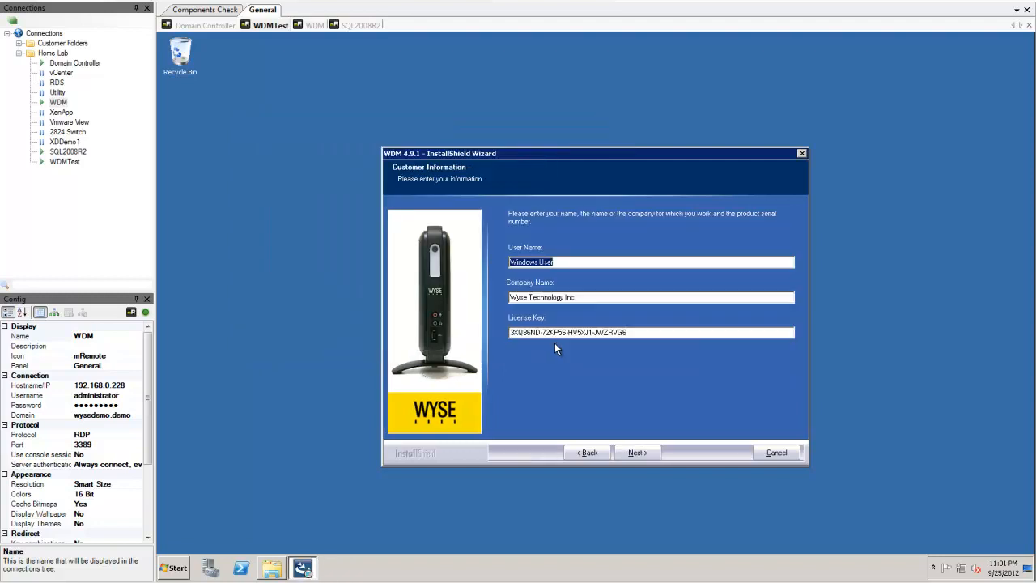
pyautogui.click(636, 332)
pyautogui.moveTo(637, 332); pyautogui.dragTo(510, 335)
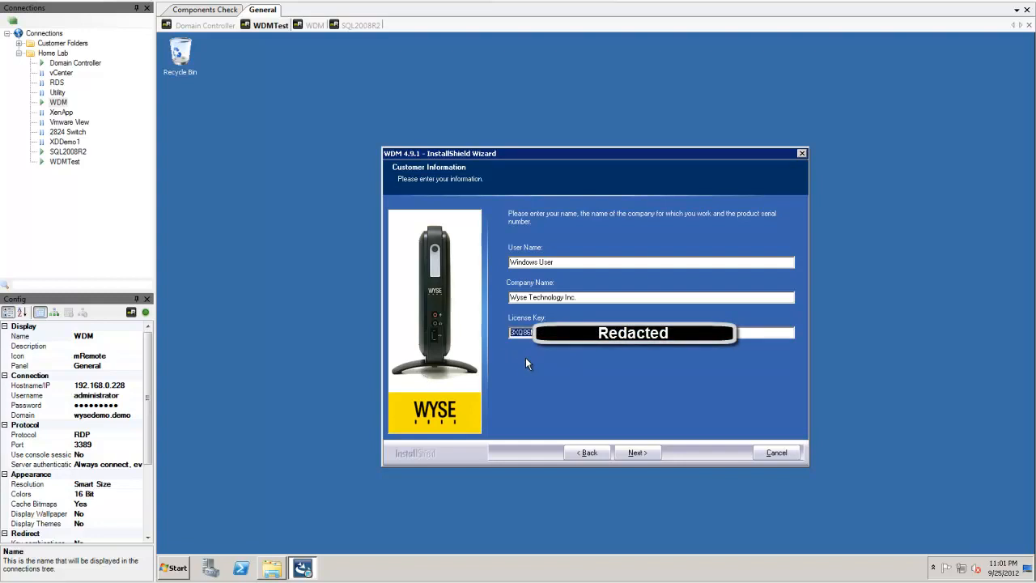
pyautogui.click(634, 455)
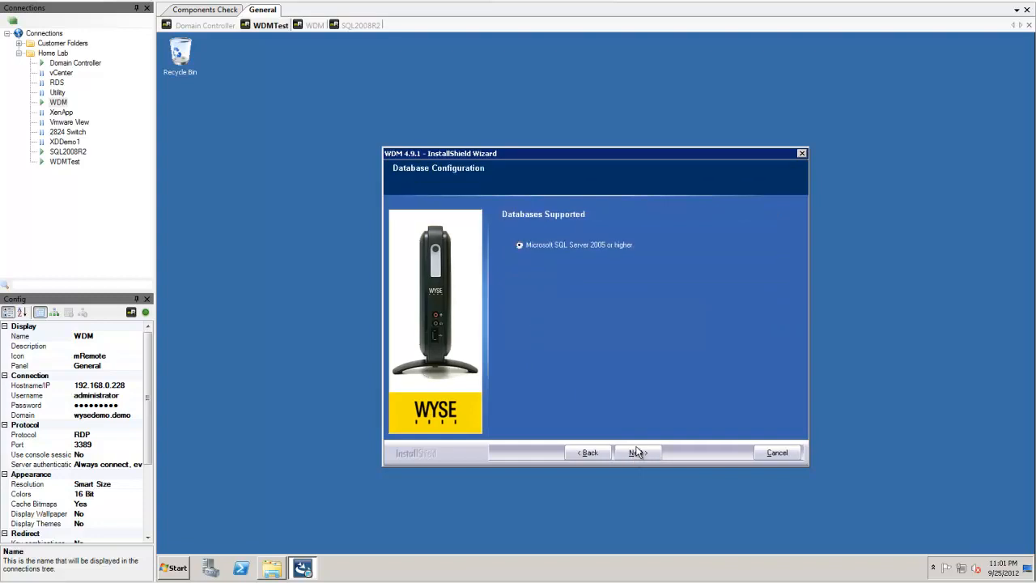
# Step: Keep the SQL Server database configuration and choose the Custom setup type
pyautogui.click(639, 454)
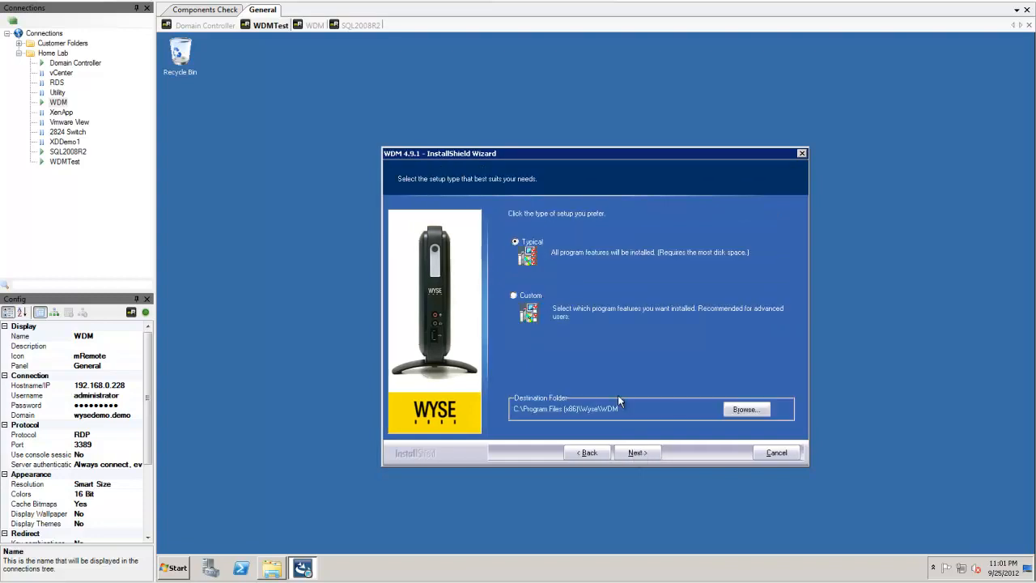
pyautogui.click(518, 295)
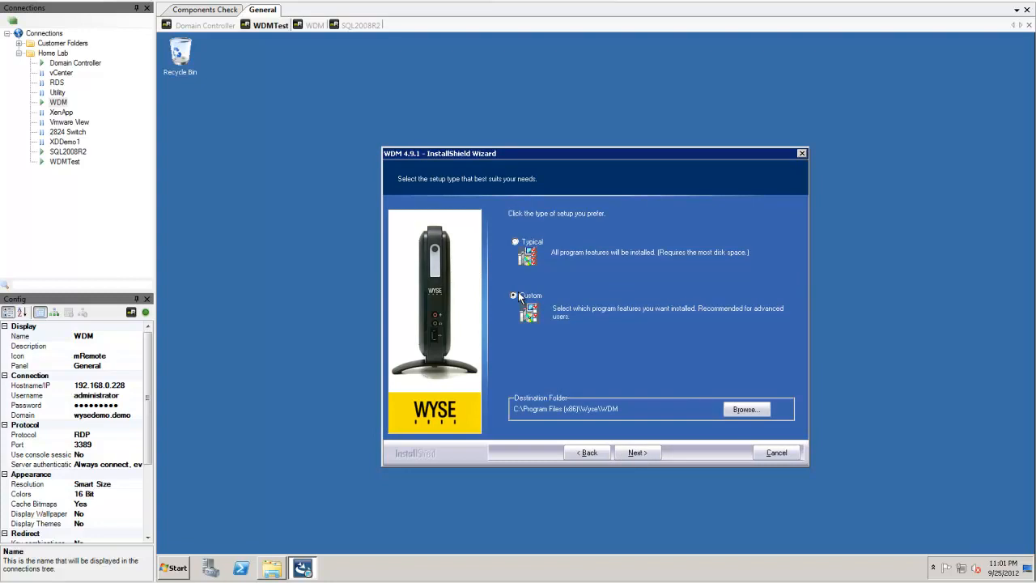
pyautogui.click(635, 455)
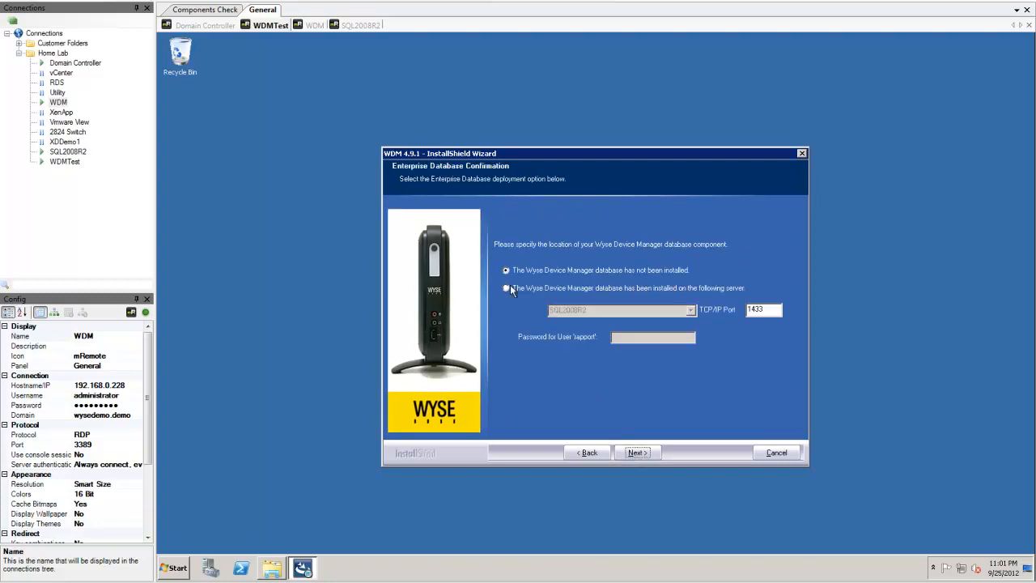
# Step: Use the existing database on SQL2008R2 port 1433 and enter the rapport user's password
pyautogui.click(507, 289)
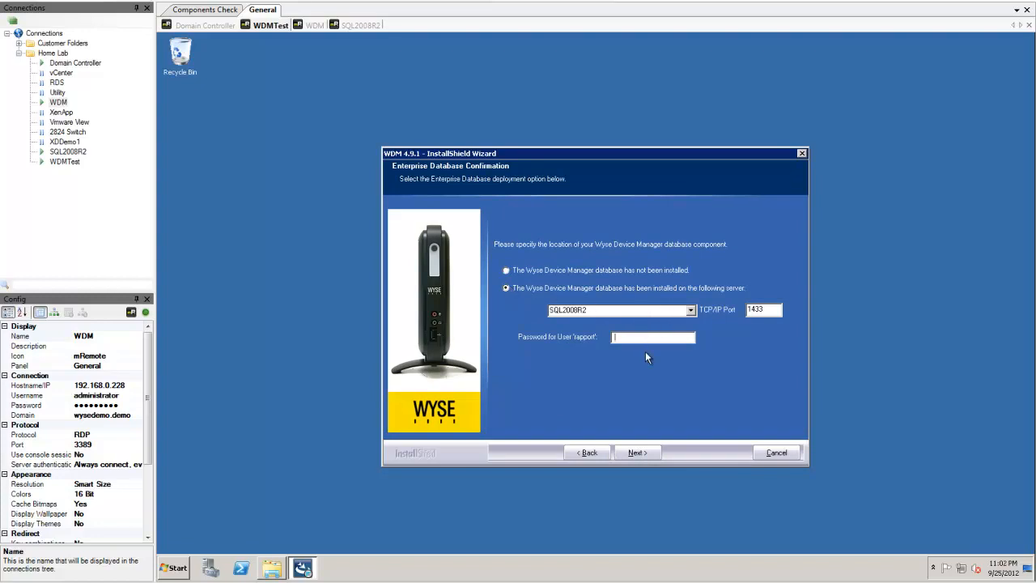
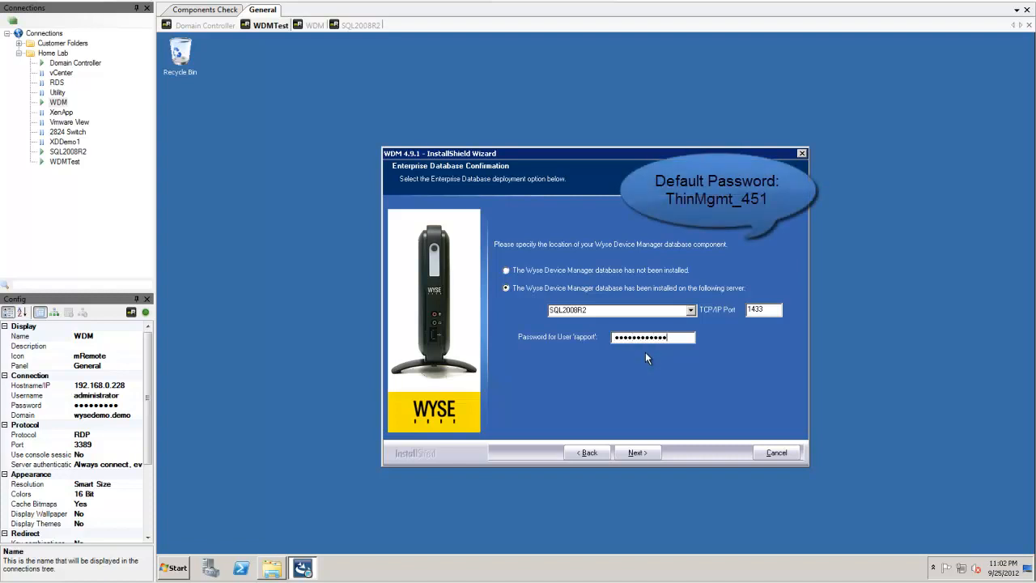
pyautogui.click(638, 452)
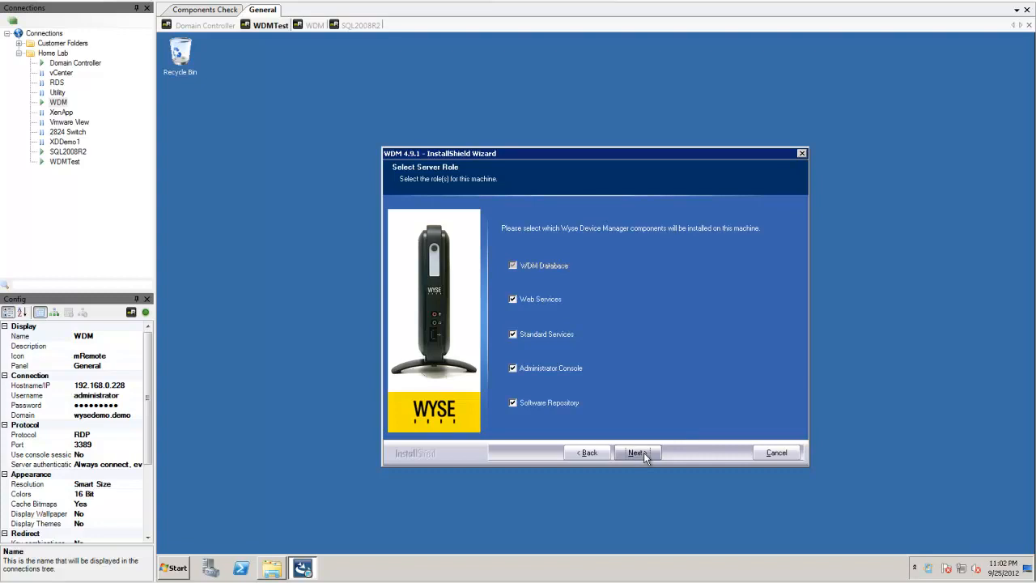
# Step: Keep all server roles and FTP/HTTP protocols, enable anonymous repository access, and reach Ready to Install
pyautogui.click(643, 453)
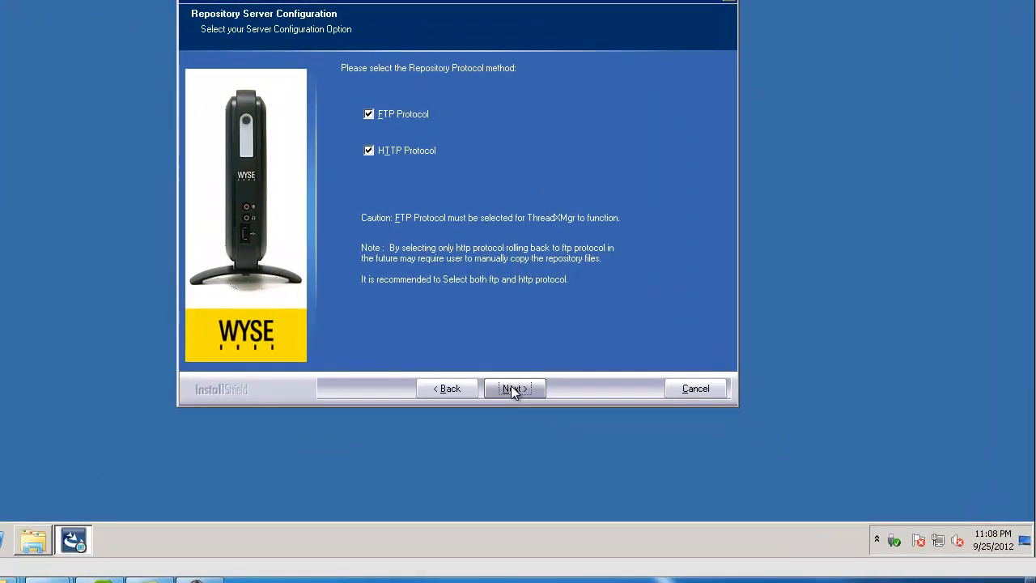
pyautogui.click(636, 458)
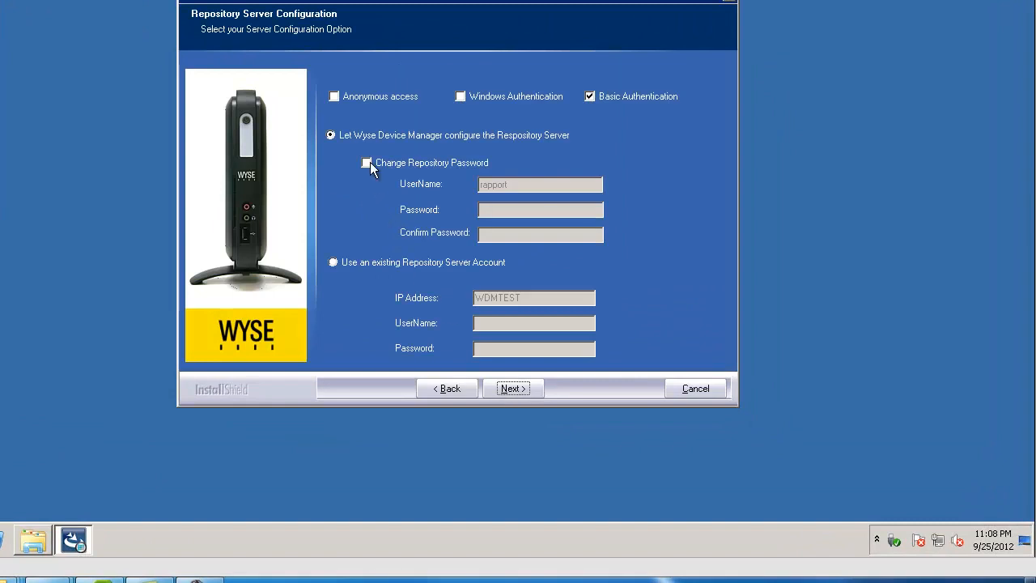
pyautogui.click(335, 97)
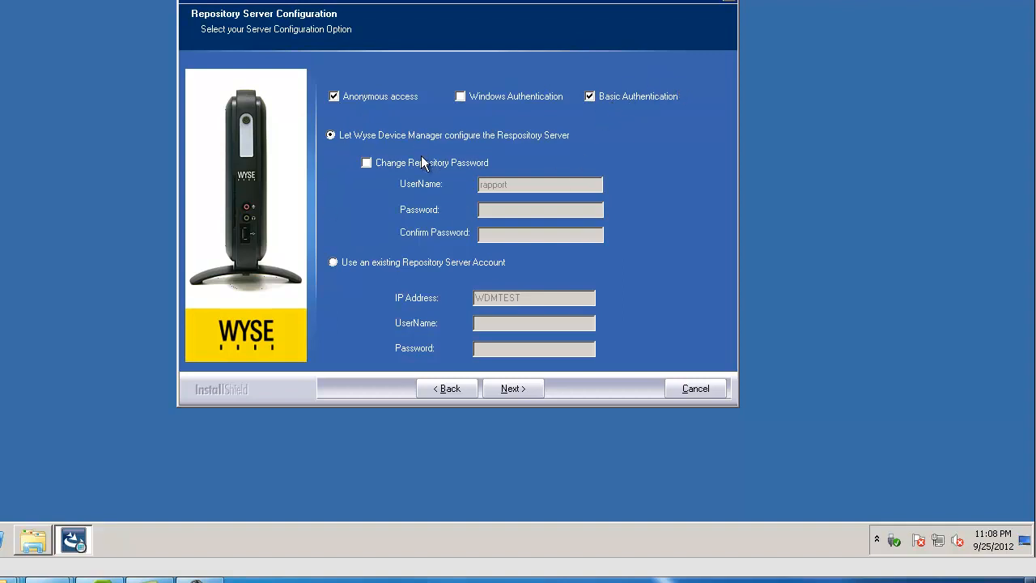
pyautogui.click(522, 392)
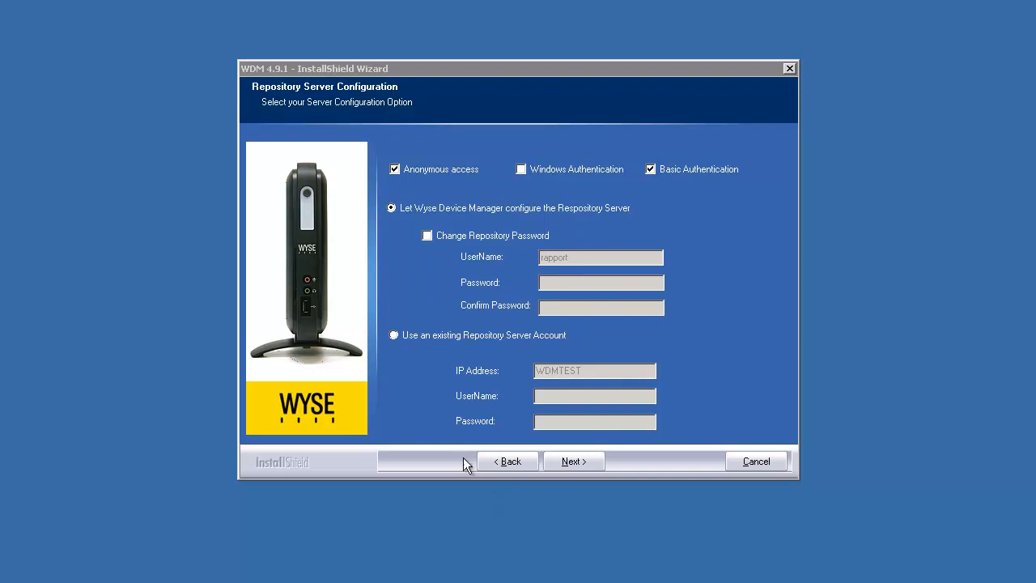
pyautogui.click(573, 460)
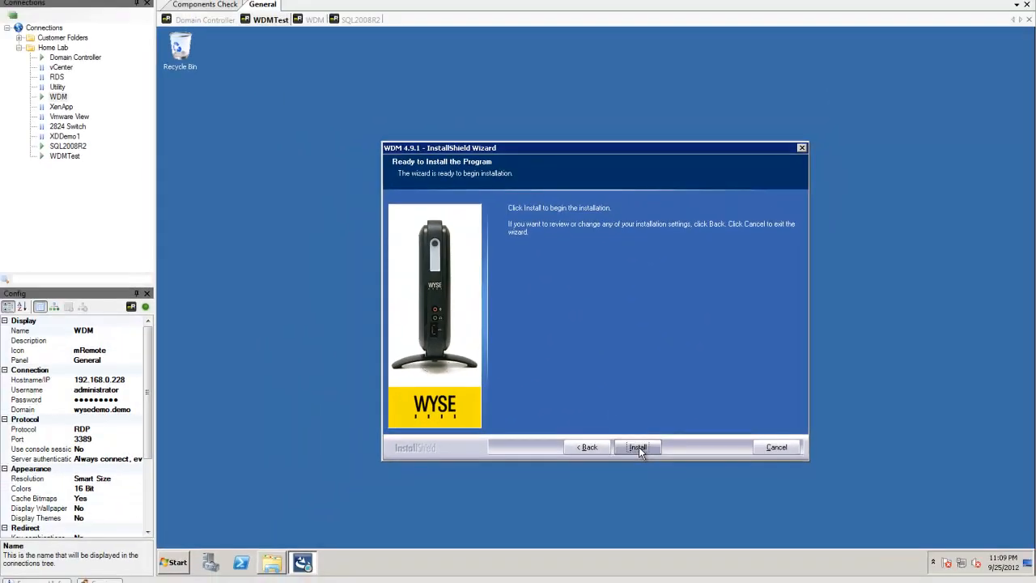
# Step: Run the WDM 4.9.1 installation until the Post-Install Checker shows its results
pyautogui.click(638, 447)
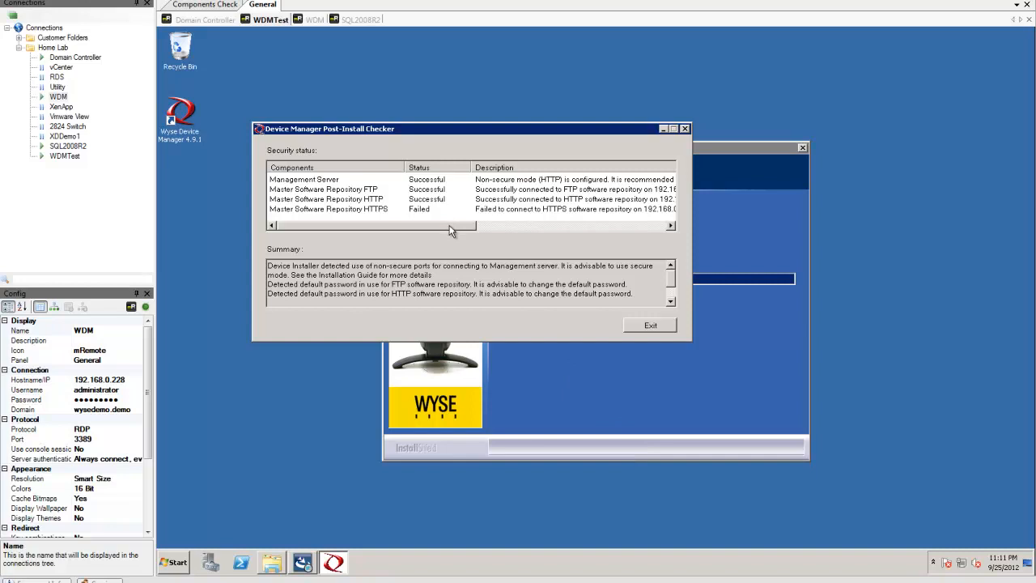
# Step: Review the security results (FTP and HTTP successful, HTTPS failed) and close the Post-Install Checker
pyautogui.moveTo(446, 224); pyautogui.dragTo(569, 234)
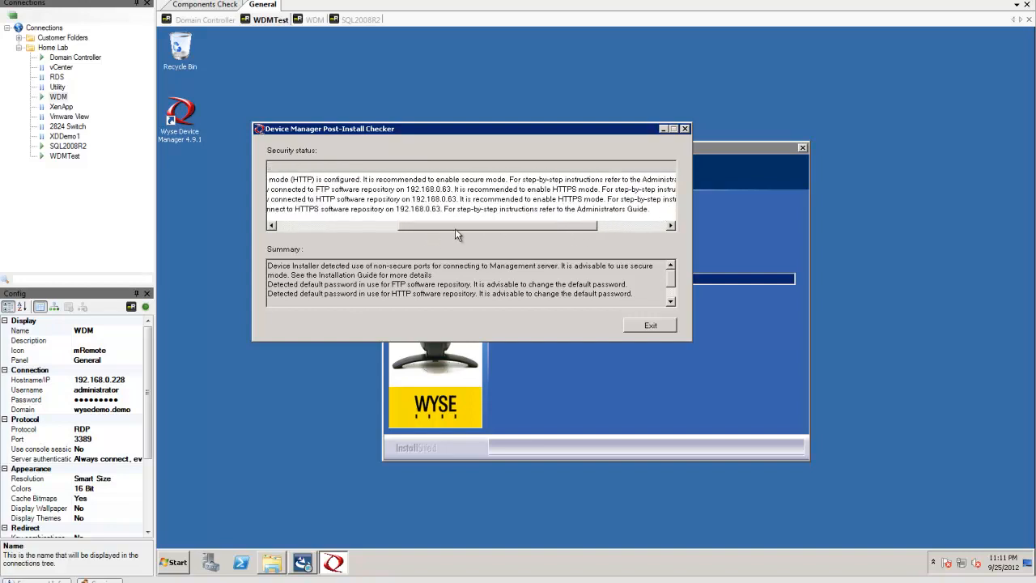
pyautogui.moveTo(459, 233); pyautogui.dragTo(302, 232)
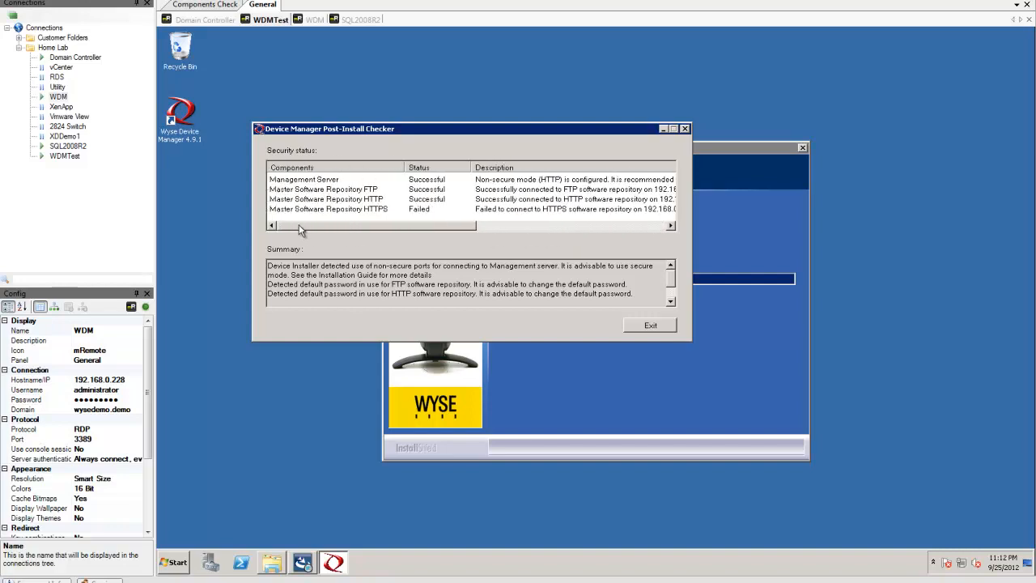
pyautogui.click(648, 326)
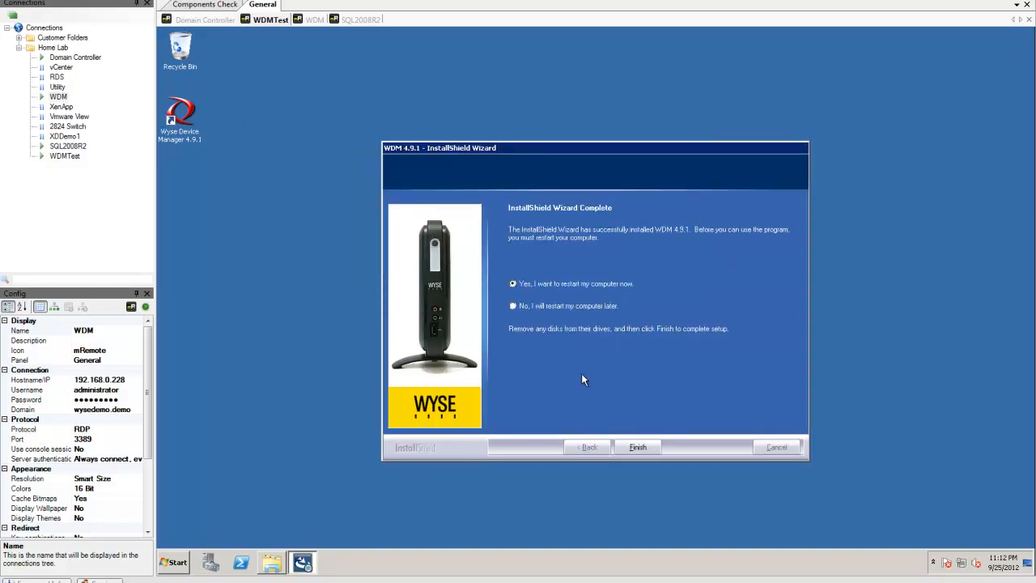
# Step: Finish setup with an immediate restart, then reconnect to WDMTest from the Connections list
pyautogui.click(637, 447)
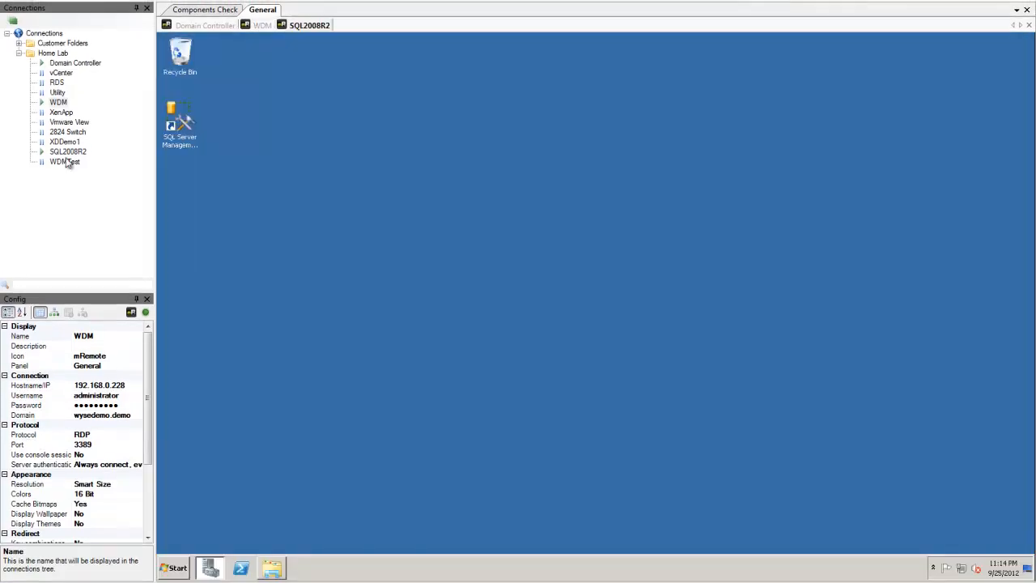
pyautogui.rightClick(68, 163)
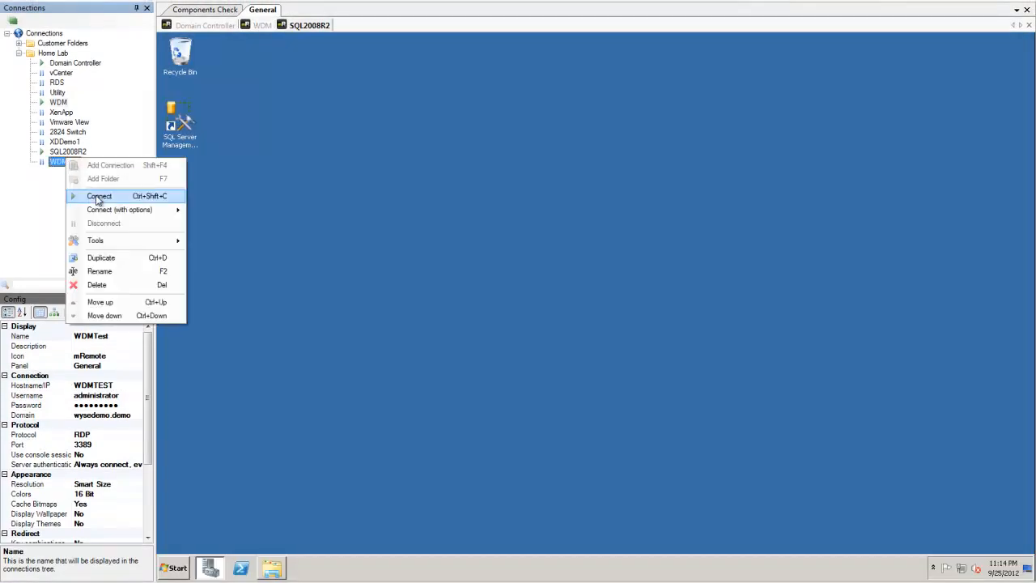
pyautogui.click(96, 196)
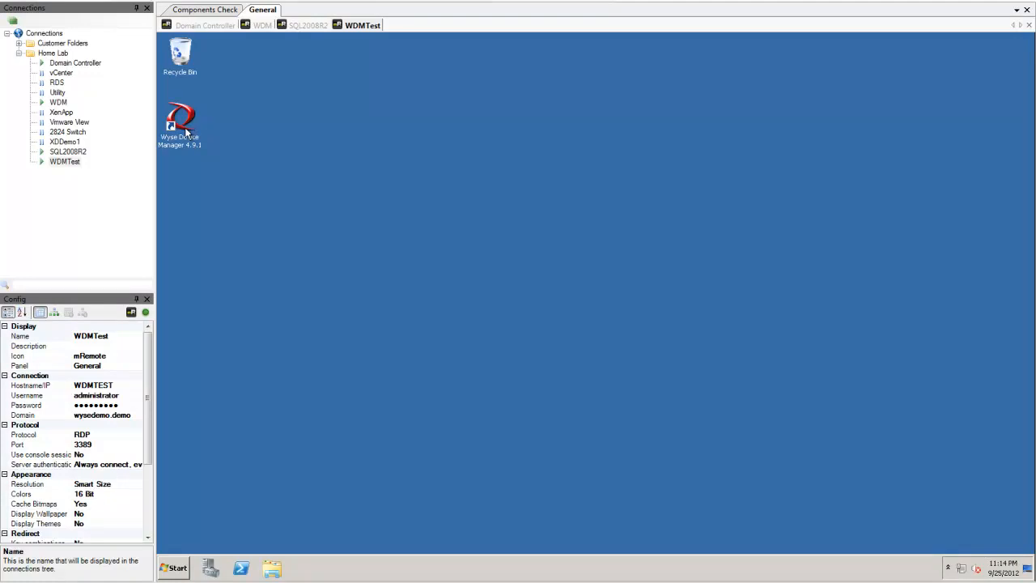
# Step: Launch the Wyse Device Manager console from its desktop shortcut and load the WyseDeviceManager node
pyautogui.click(186, 129)
pyautogui.rightClick(186, 130)
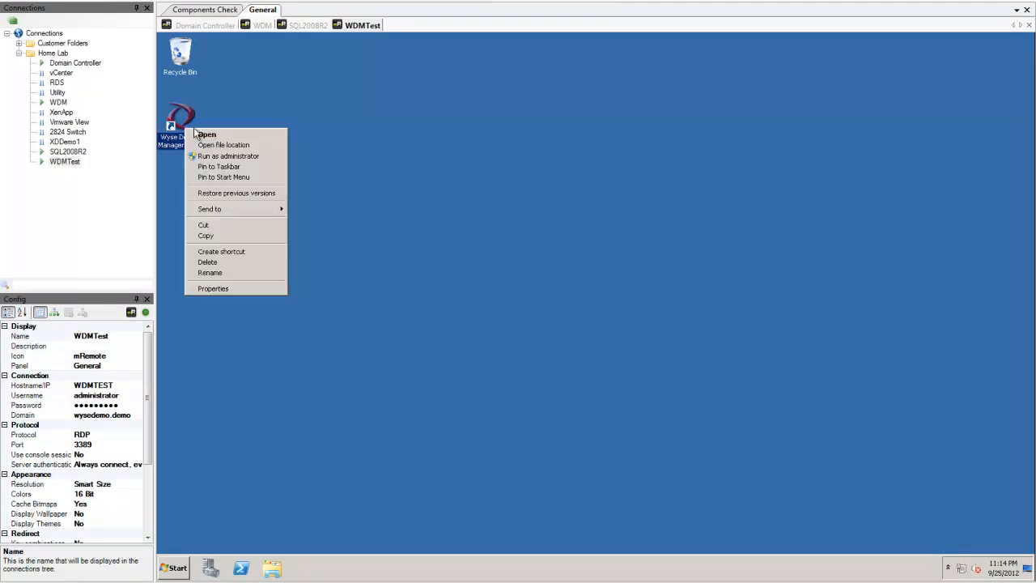
pyautogui.click(206, 135)
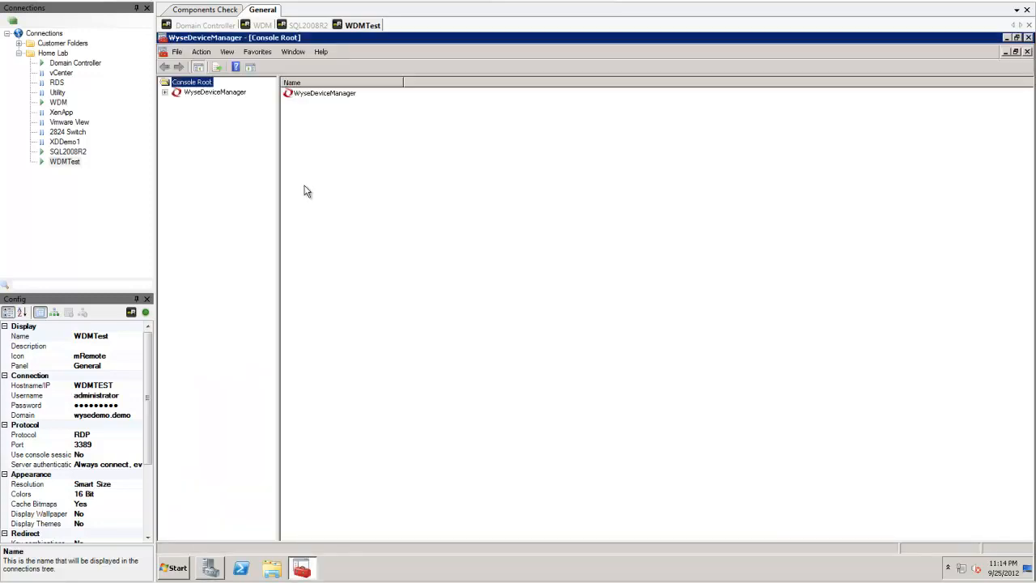
pyautogui.click(214, 94)
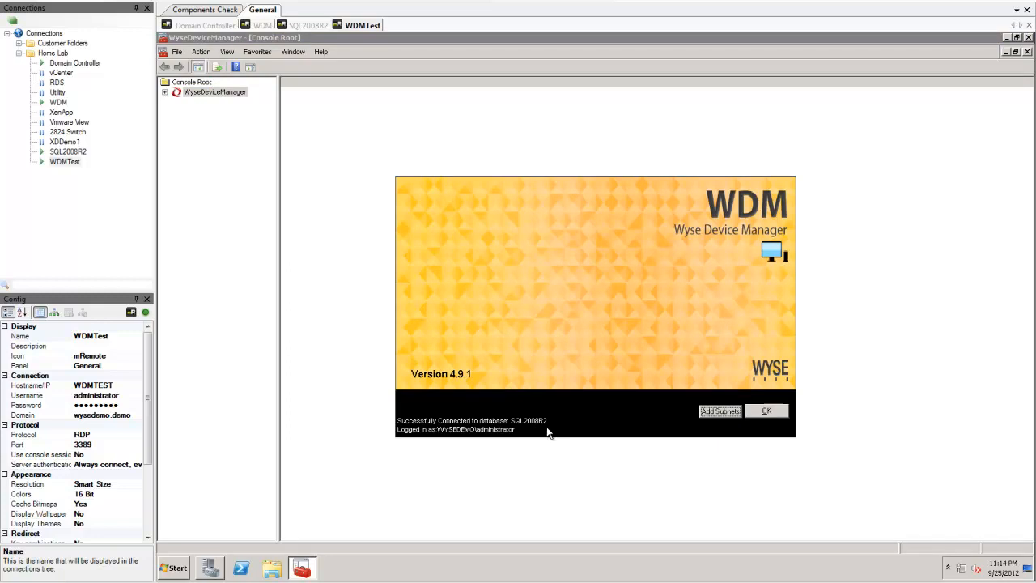
# Step: Acknowledge the SQL2008R2 connection splash and dismiss the type mismatch error
pyautogui.click(766, 413)
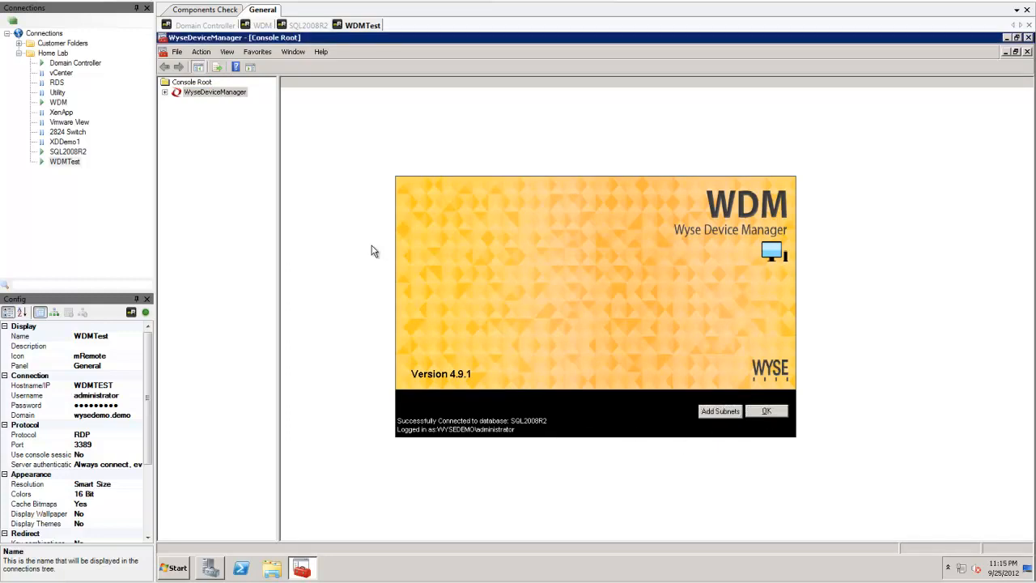
pyautogui.click(761, 414)
pyautogui.click(165, 94)
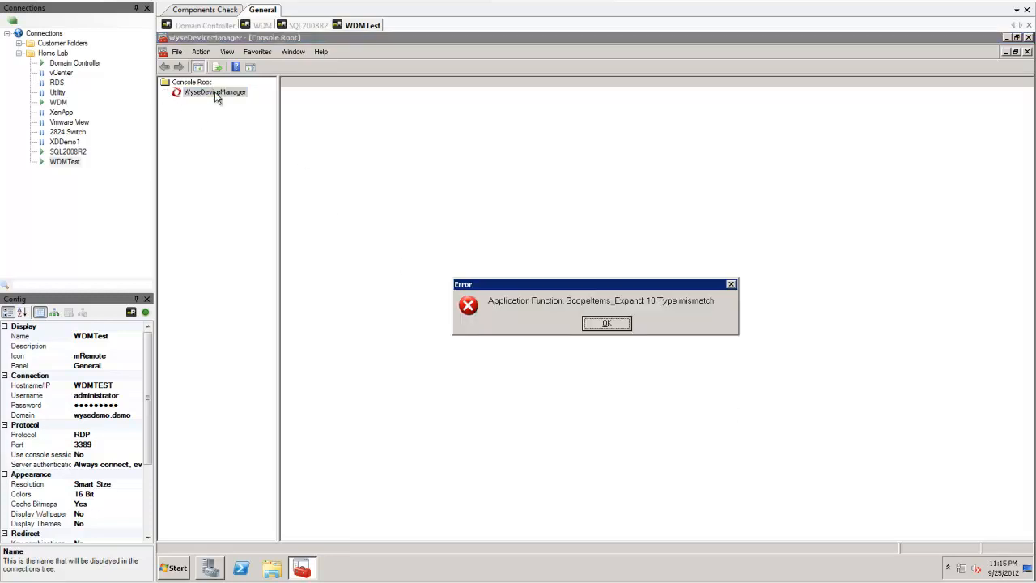
pyautogui.click(606, 323)
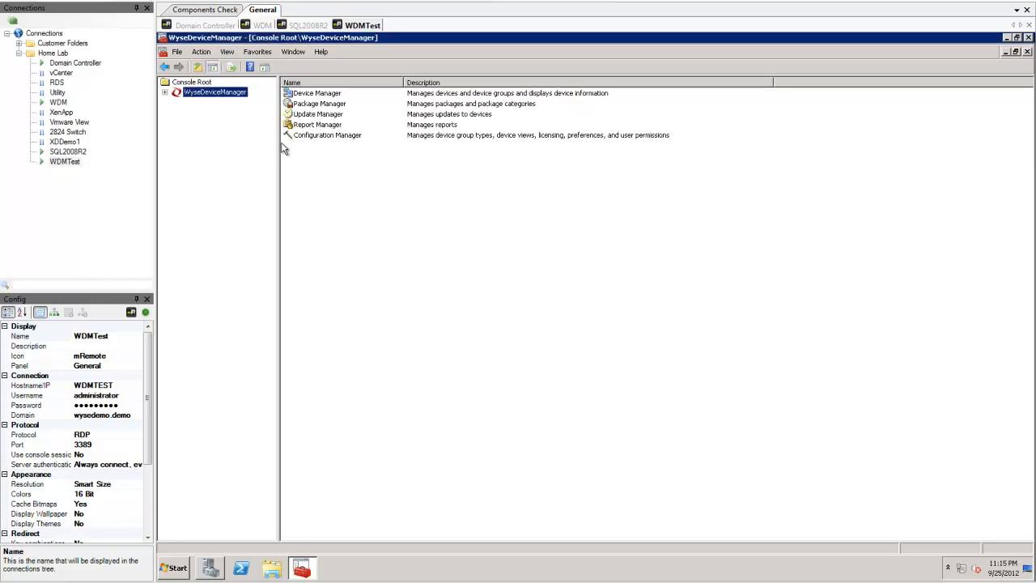
# Step: Expand the Package, Update, Report and Configuration Manager nodes and open Software Repositories showing MASTER at 192.168.0.63
pyautogui.click(164, 92)
pyautogui.click(208, 103)
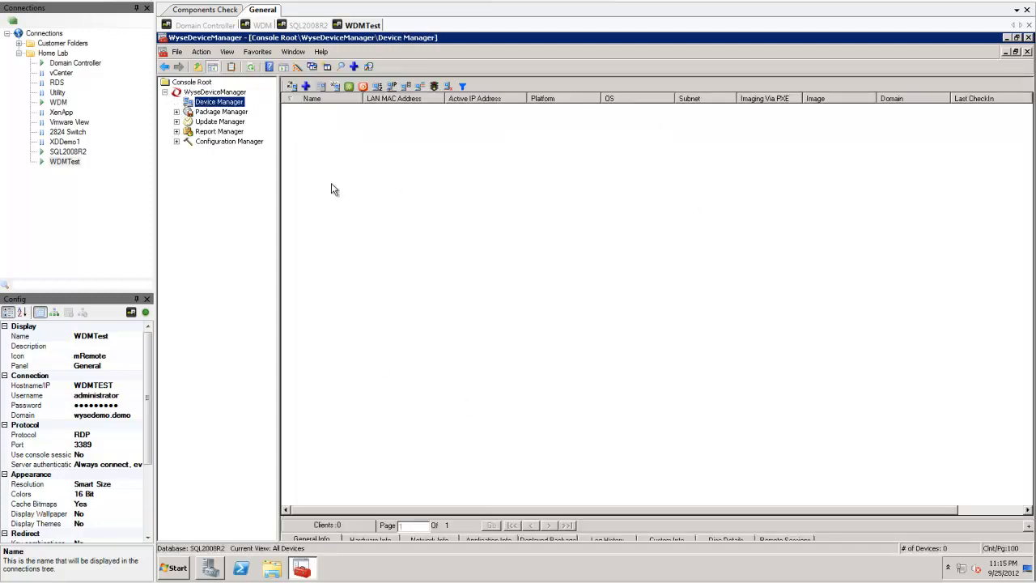
pyautogui.click(233, 114)
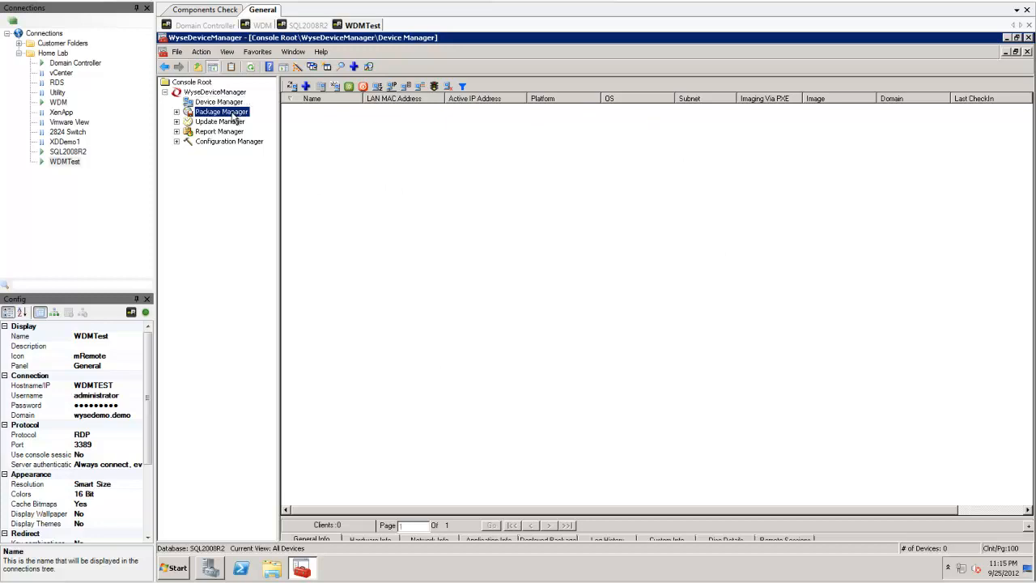
pyautogui.click(176, 112)
pyautogui.click(176, 170)
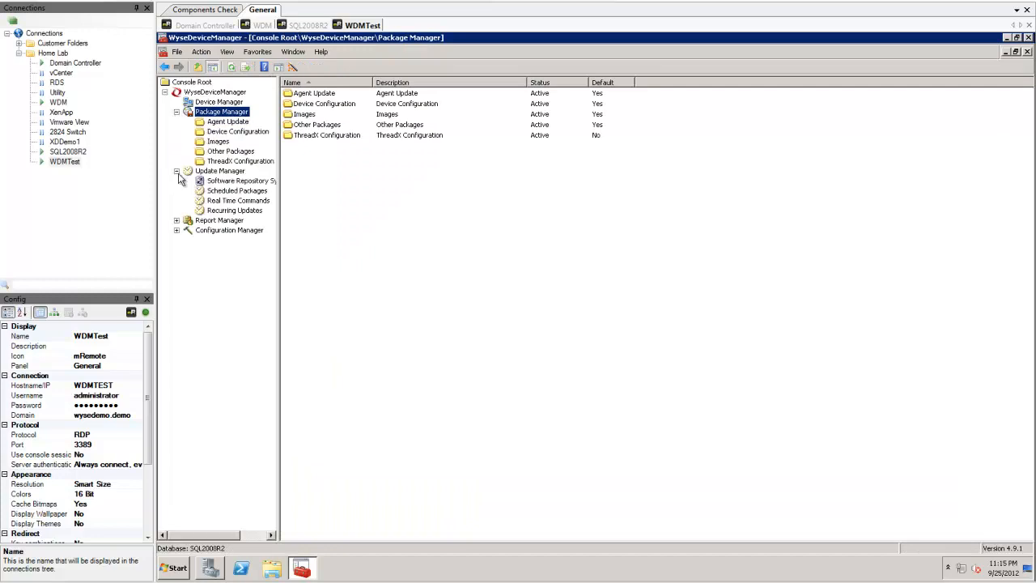
pyautogui.click(177, 221)
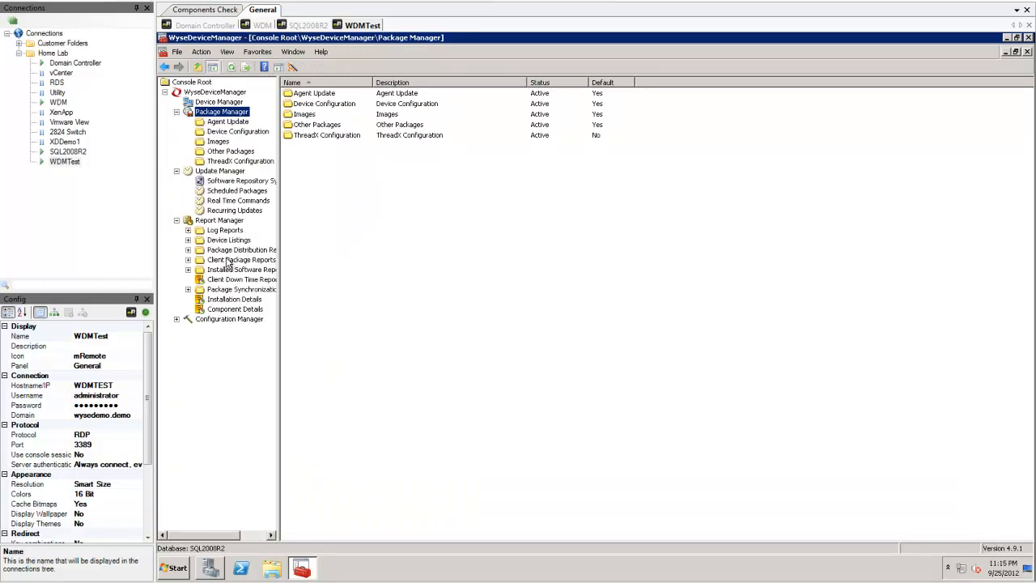
pyautogui.click(176, 319)
pyautogui.moveTo(278, 331); pyautogui.dragTo(362, 321)
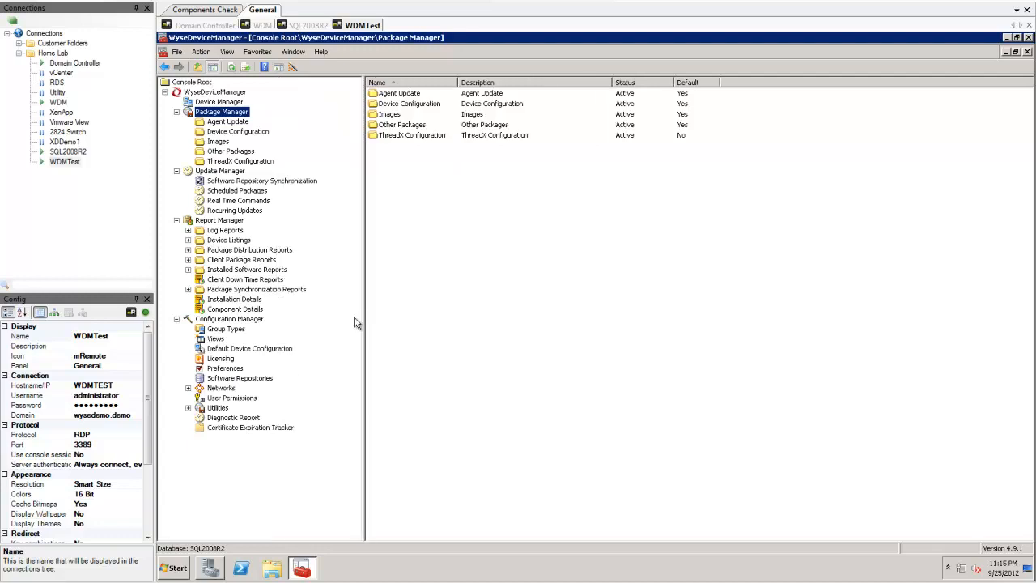
pyautogui.click(240, 378)
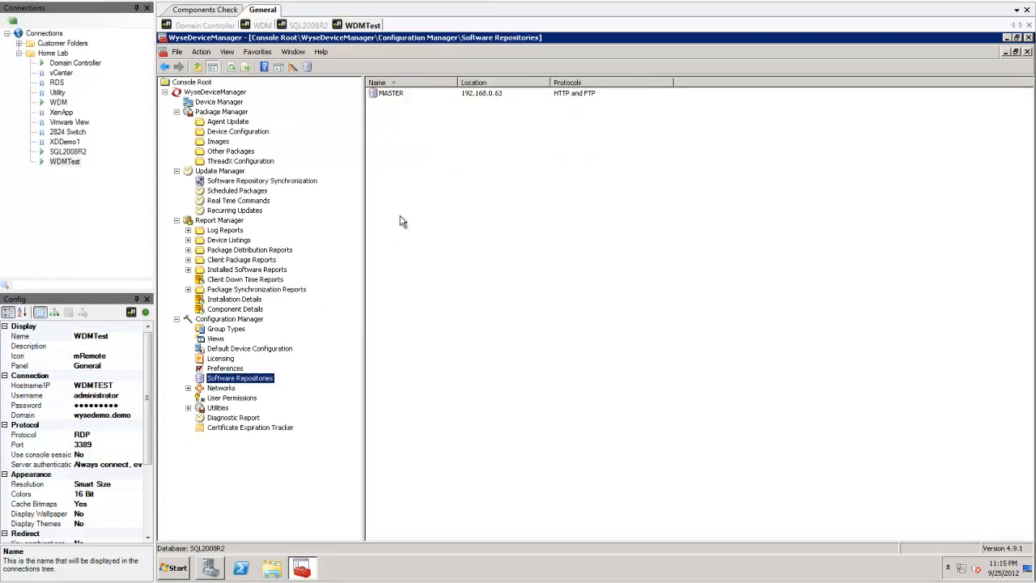
# Step: Test the MASTER repository connection until FTP and HTTP both pass, then go to Licensing
pyautogui.rightClick(398, 93)
pyautogui.click(429, 120)
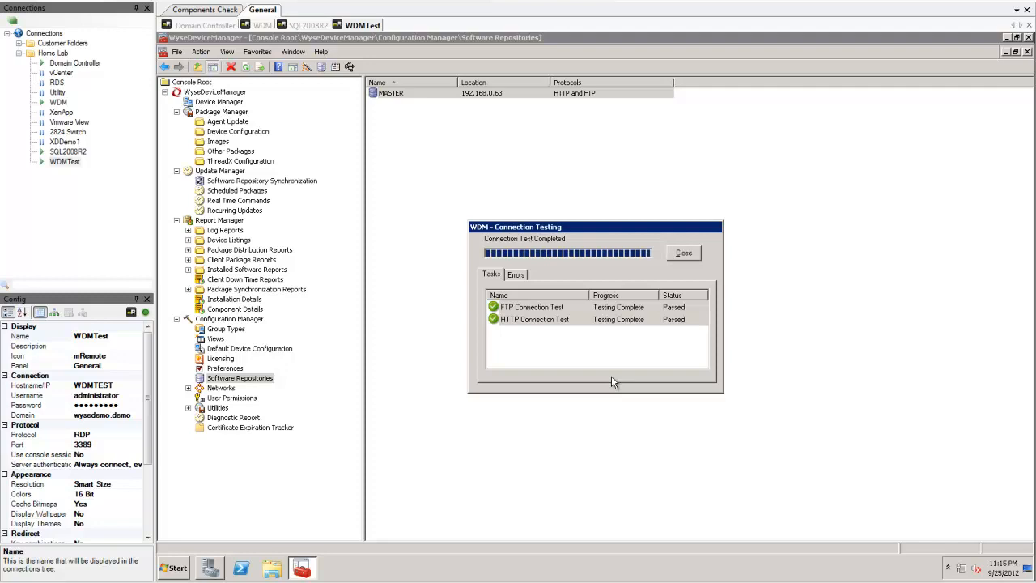
pyautogui.click(684, 257)
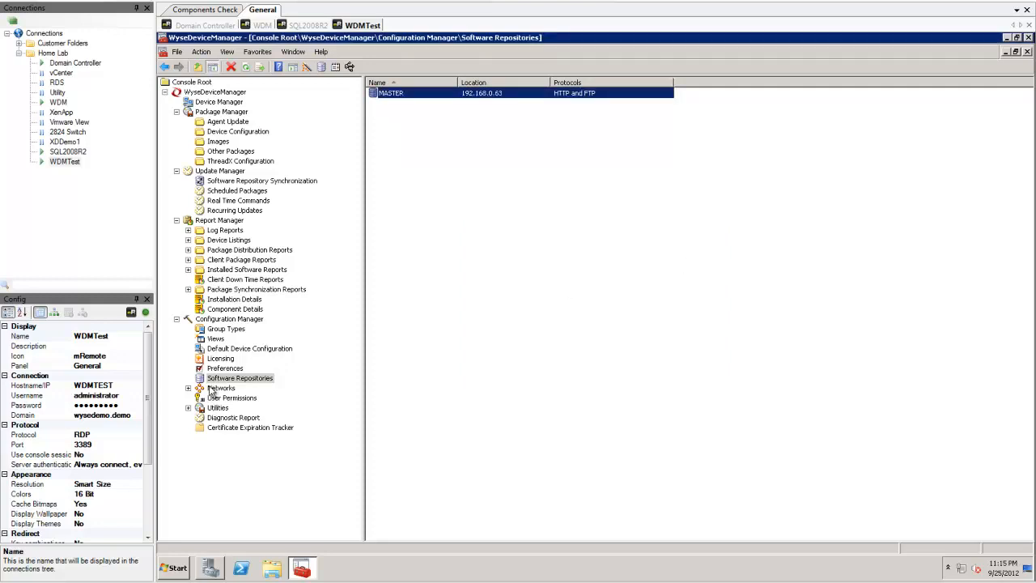
pyautogui.click(220, 359)
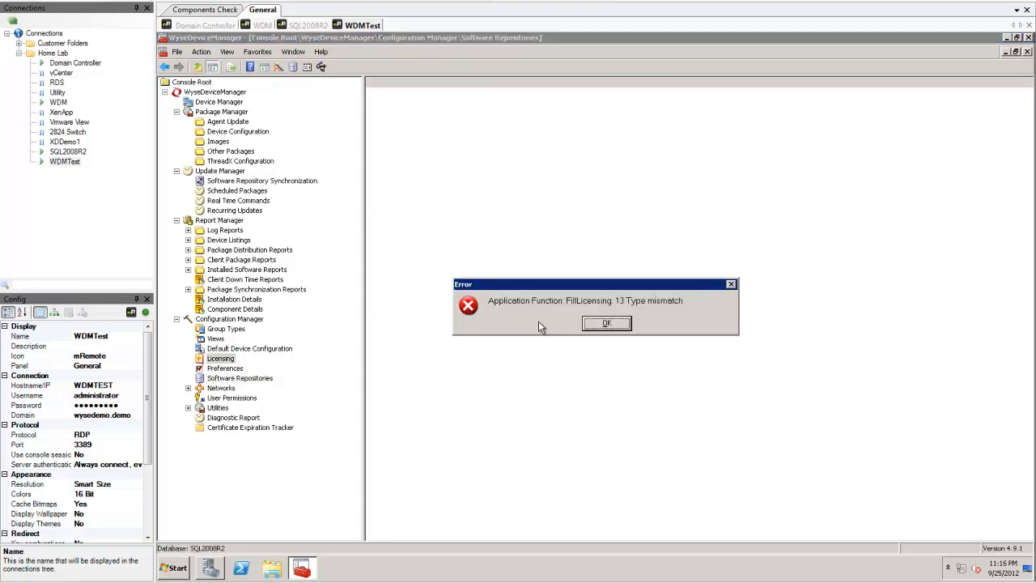
# Step: Dismiss the licensing type mismatch error and return to the Licensing view
pyautogui.click(605, 324)
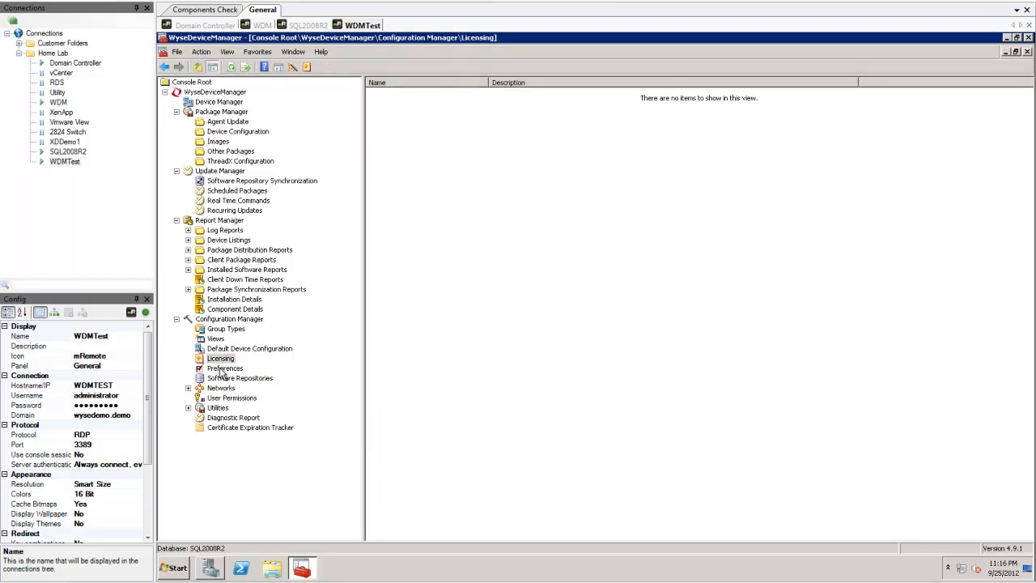
pyautogui.click(222, 369)
pyautogui.click(225, 358)
# Step: Add the pasted Enterprise sale key as a new licence, replacing the Workgroup license
pyautogui.rightClick(226, 359)
pyautogui.moveTo(243, 370)
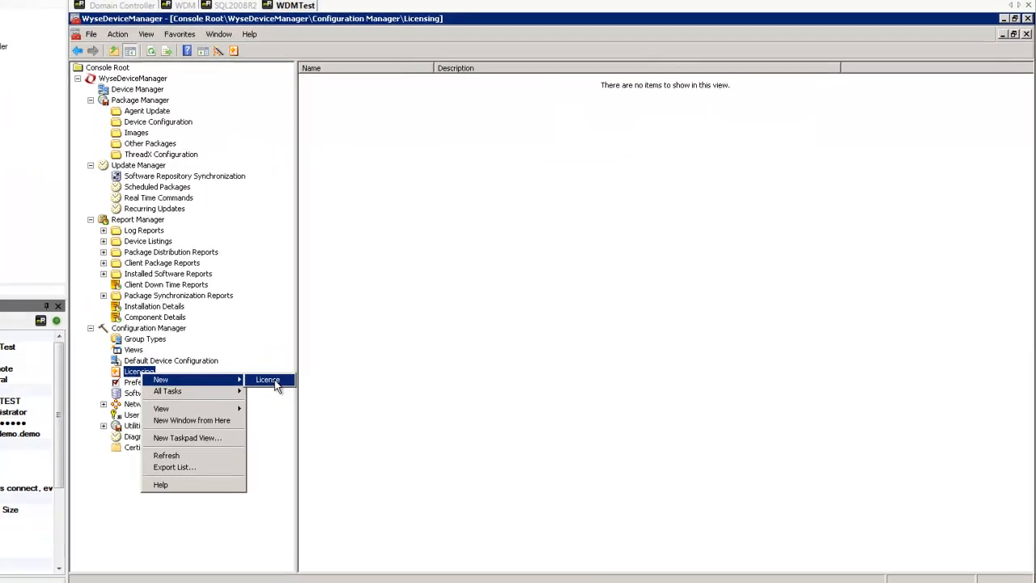
pyautogui.click(289, 376)
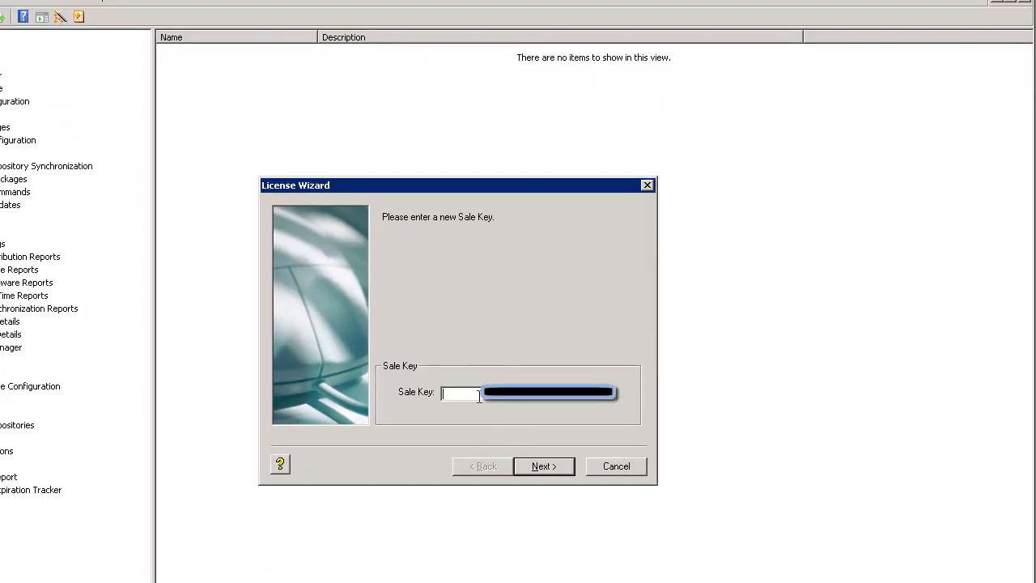
pyautogui.hotkey('ctrl', 'v')
pyautogui.click(544, 467)
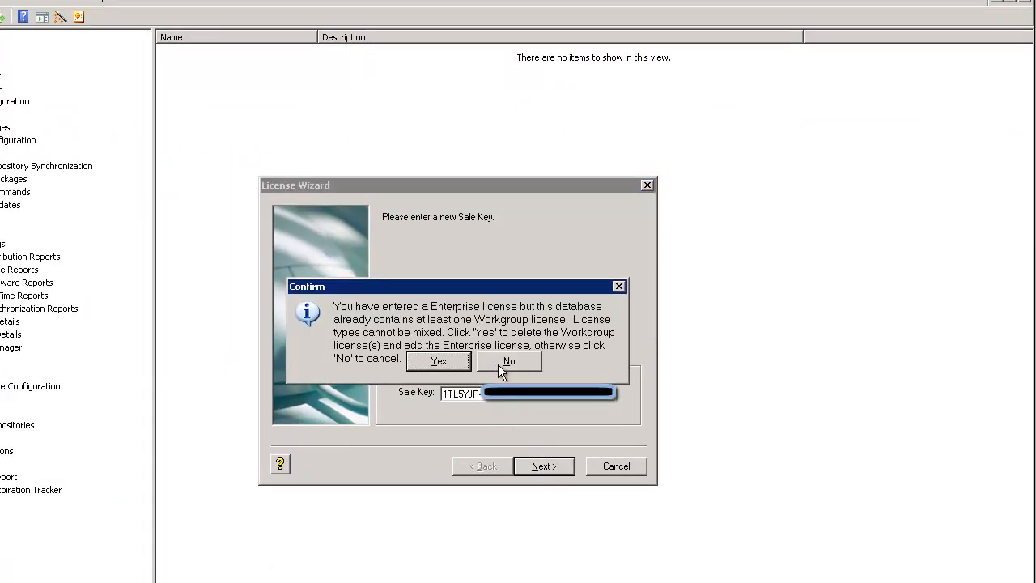
pyautogui.click(441, 365)
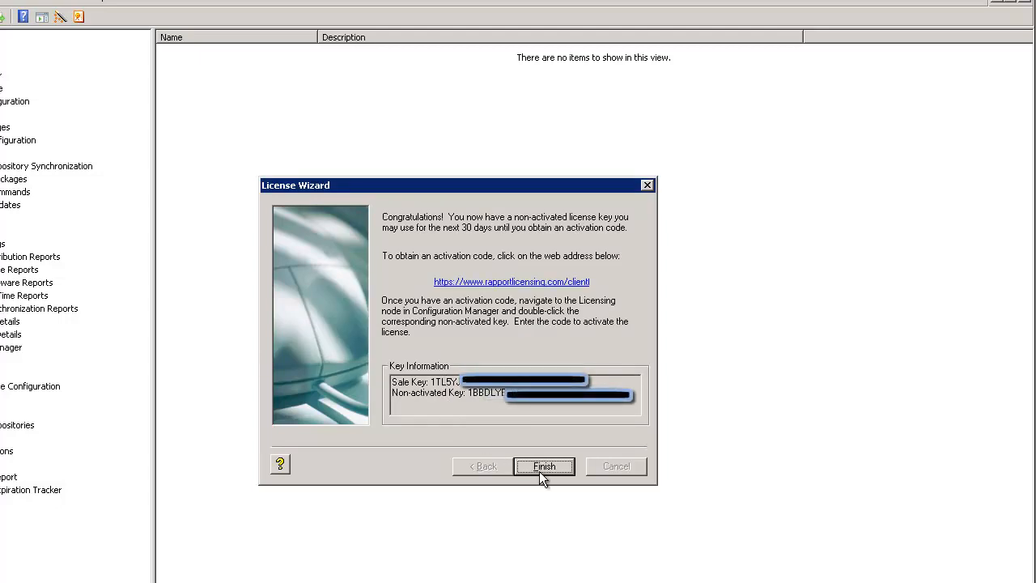
pyautogui.click(544, 466)
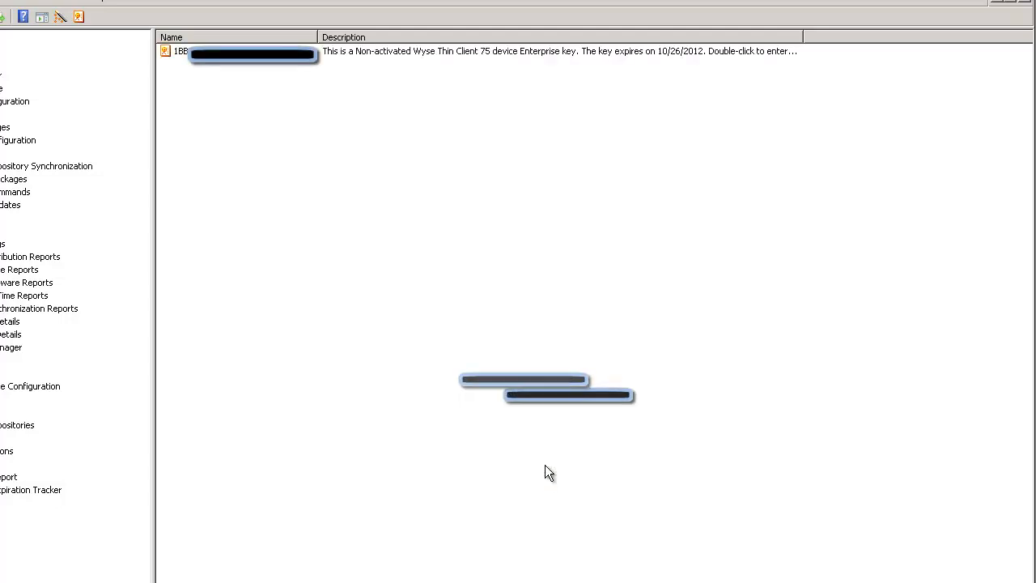
# Step: Open the new key's Properties and follow the rapportlicensing.com activation link to the browser
pyautogui.rightClick(278, 52)
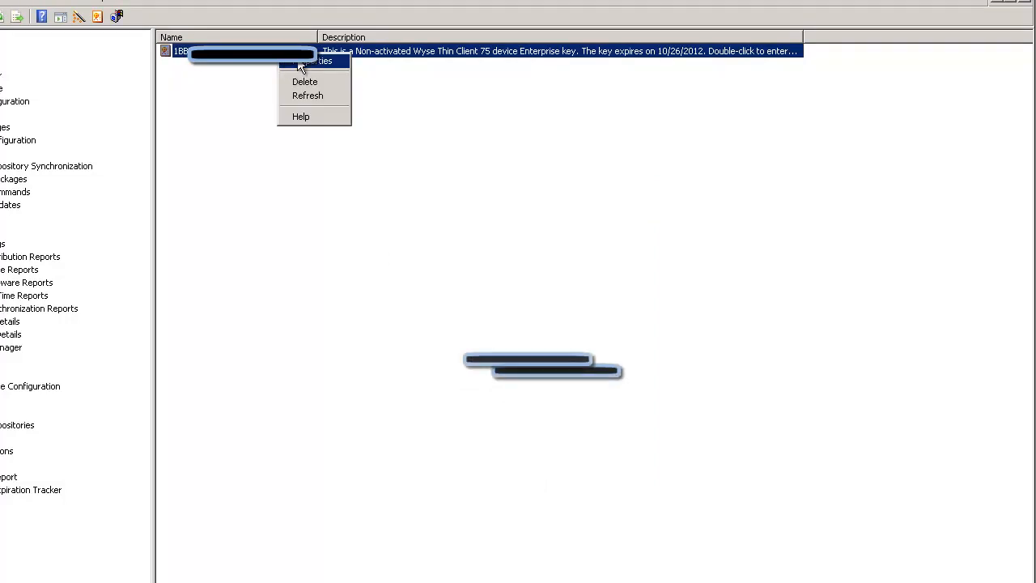
pyautogui.click(297, 63)
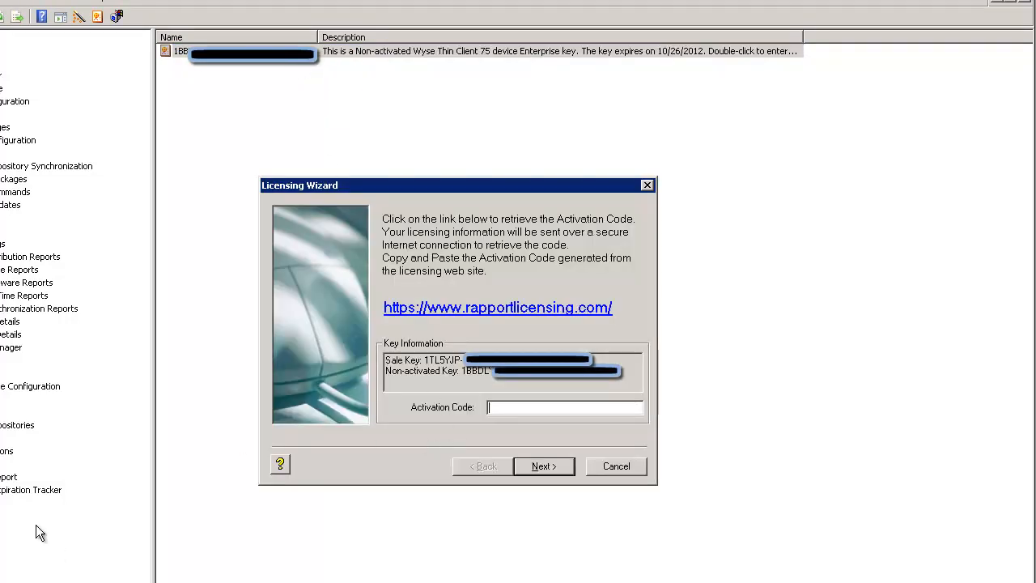
pyautogui.click(508, 315)
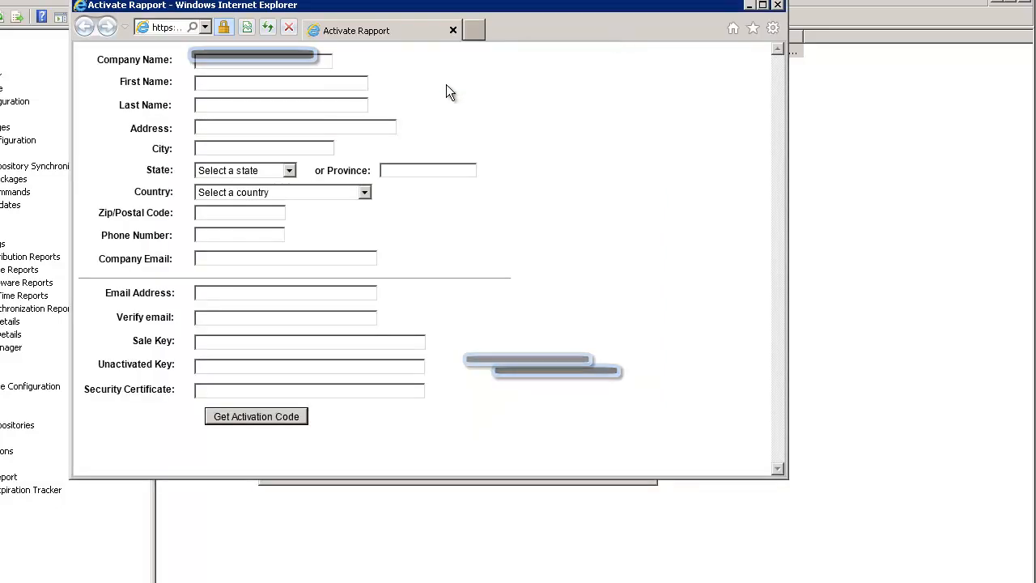
# Step: Fill in the Activate Rapport form with company 'Wyse' and the contact's first and last name
pyautogui.write('Wyse')
pyautogui.press('Tab')
pyautogui.press('Tab')
pyautogui.press('Tab')
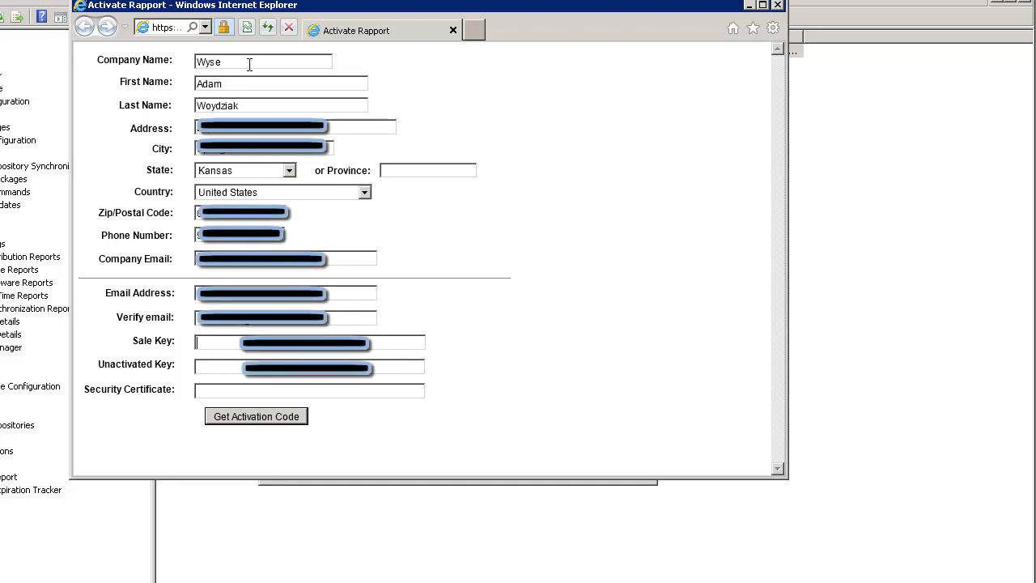
pyautogui.press('Tab')
# Step: Paste the sale and unactivated keys, get the activation code, and paste it into the wizard
pyautogui.hotkey('ctrl', 'v')
pyautogui.moveTo(476, 4); pyautogui.dragTo(964, 9)
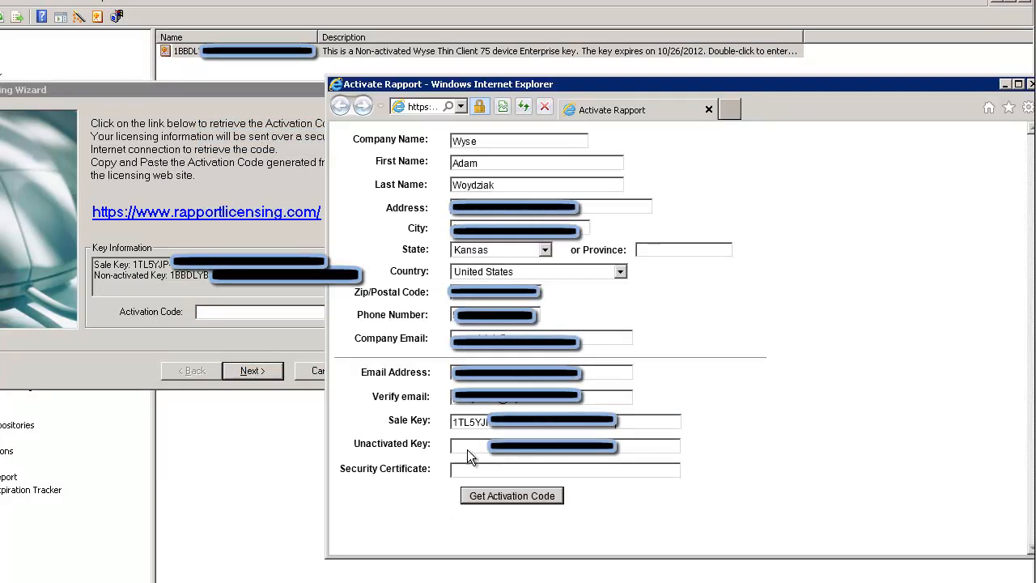
pyautogui.hotkey('ctrl', 'v')
pyautogui.click(495, 496)
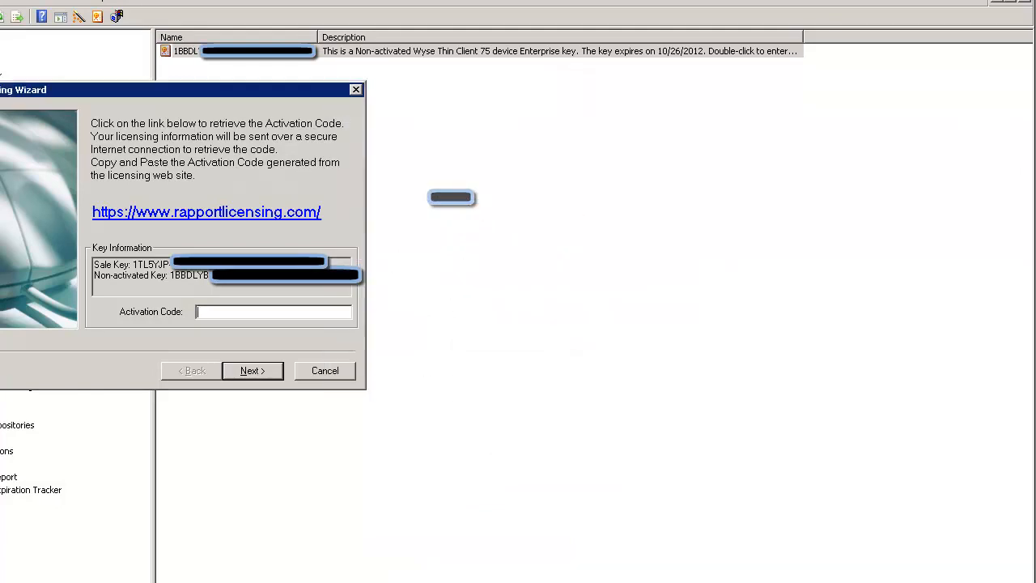
pyautogui.hotkey('ctrl', 'v')
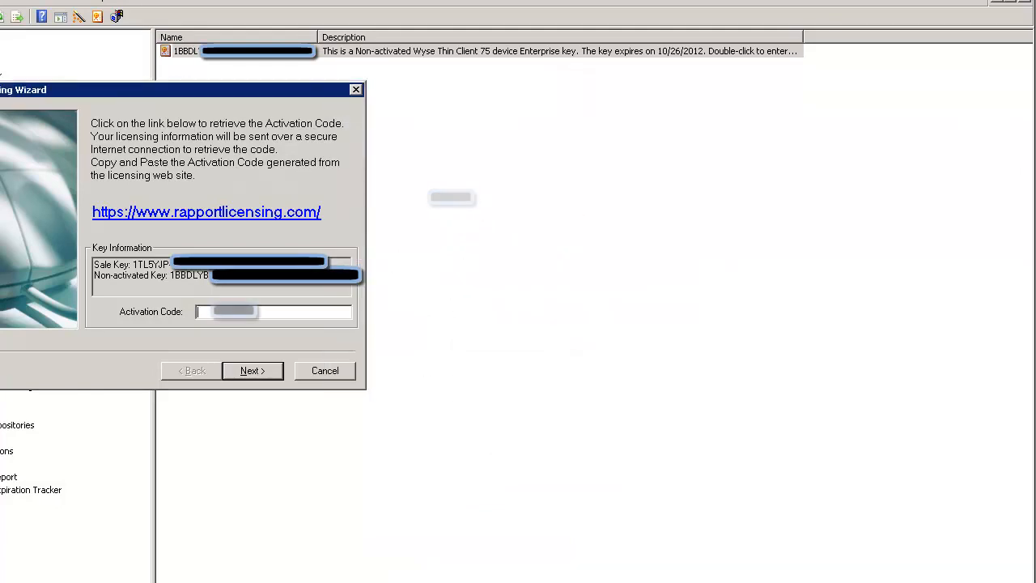
# Step: Submit the activation code and finish activating the Enterprise license for 75 Wyse Thin Client devices
pyautogui.write('000')
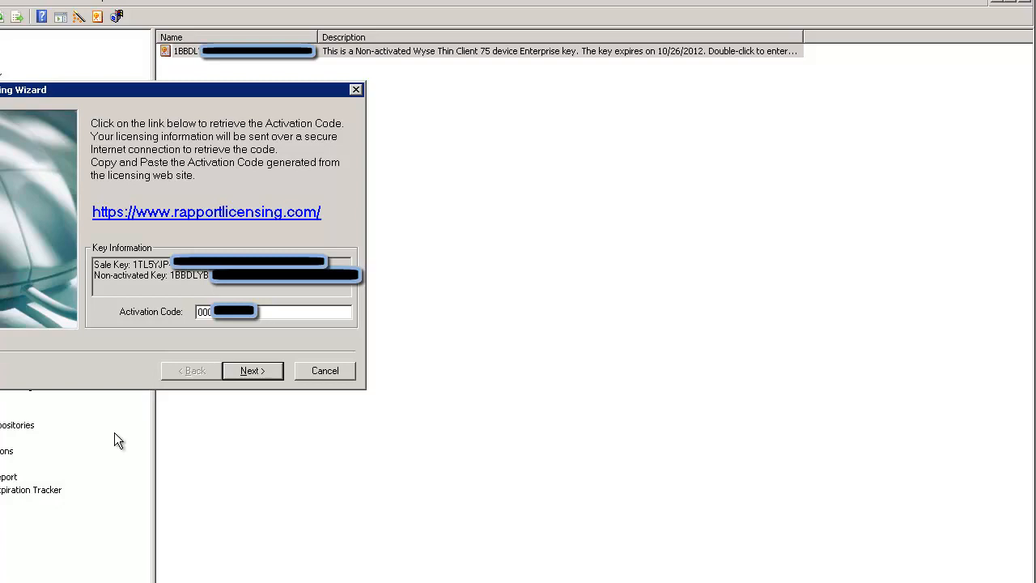
pyautogui.click(251, 370)
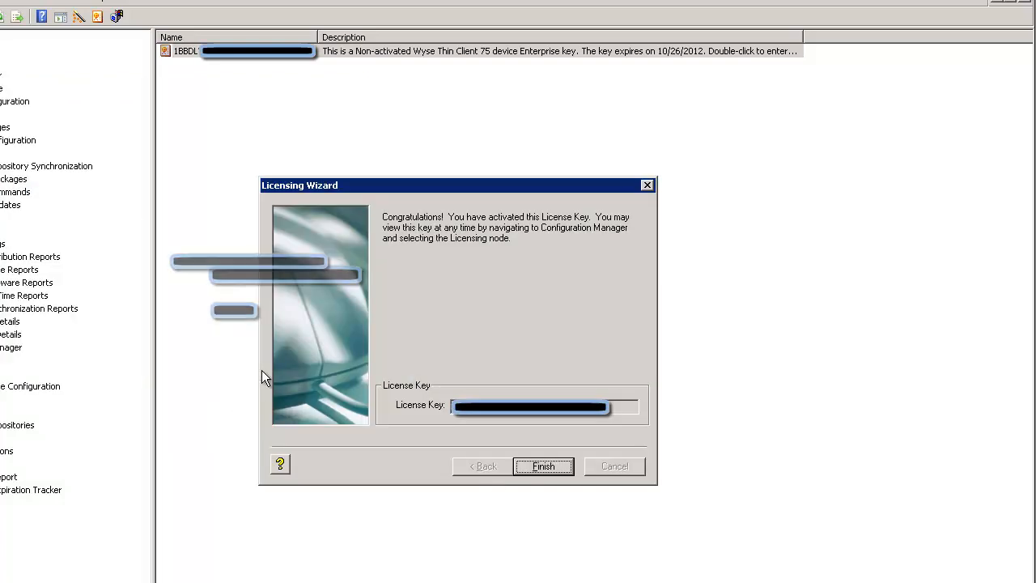
pyautogui.click(545, 466)
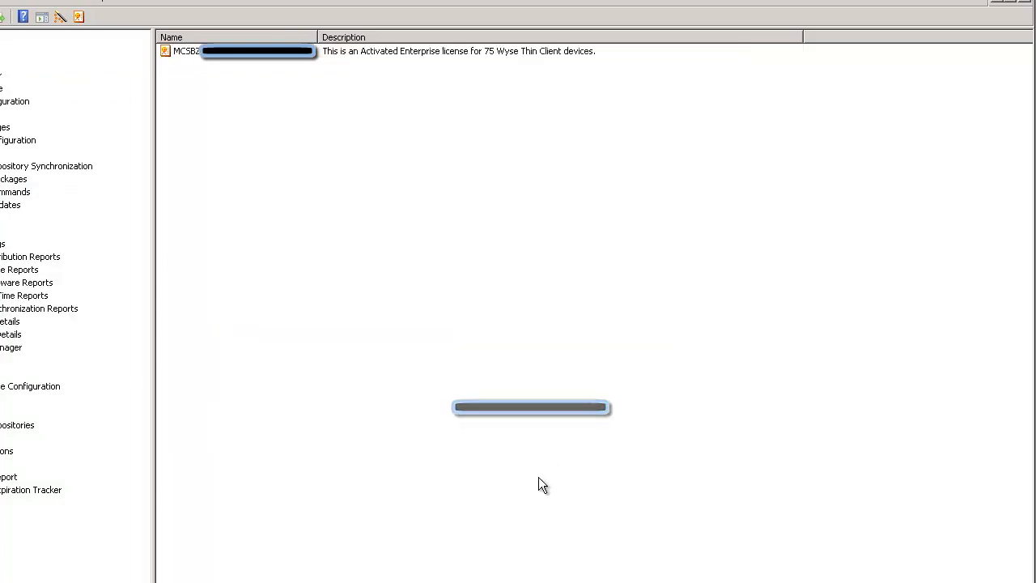
# Step: Browse the Configuration Manager Licensing and Preferences nodes, then close the console window
pyautogui.click(7, 386)
pyautogui.click(1, 399)
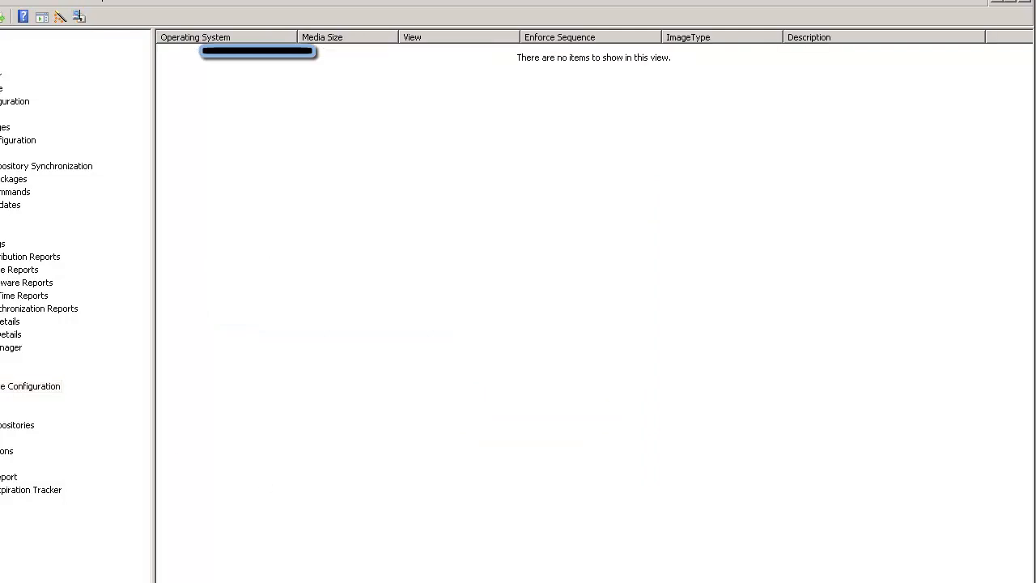
pyautogui.click(2, 412)
pyautogui.click(1, 399)
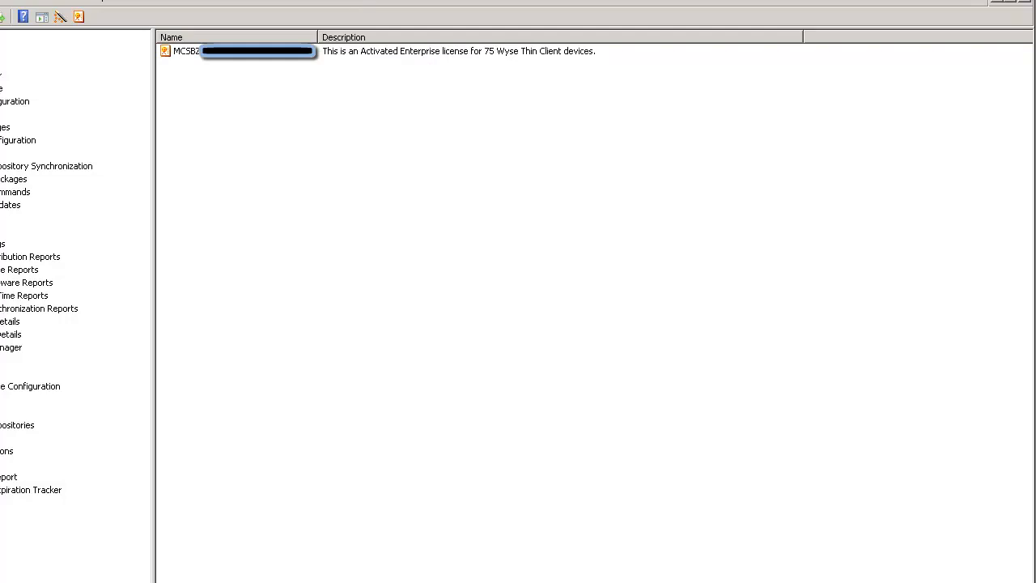
pyautogui.click(1025, 1)
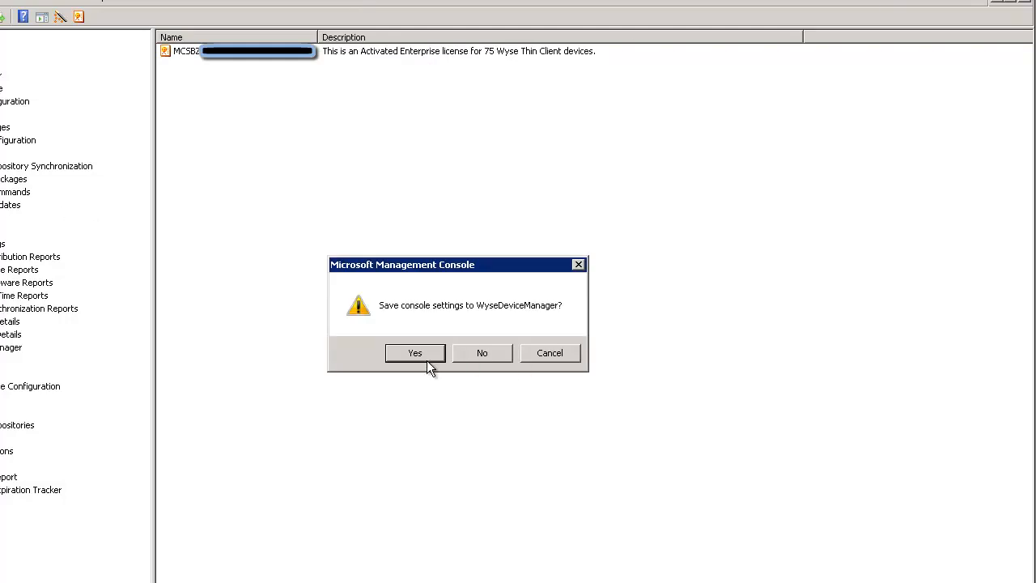
# Step: Close the console without saving, then close the activation page and Server Manager
pyautogui.click(472, 354)
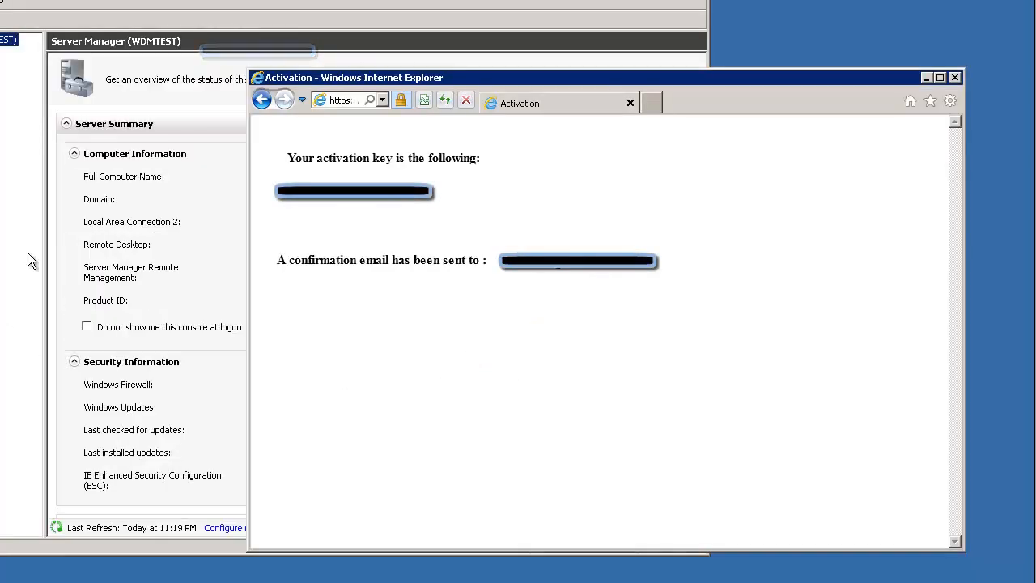
pyautogui.click(955, 78)
pyautogui.click(698, 1)
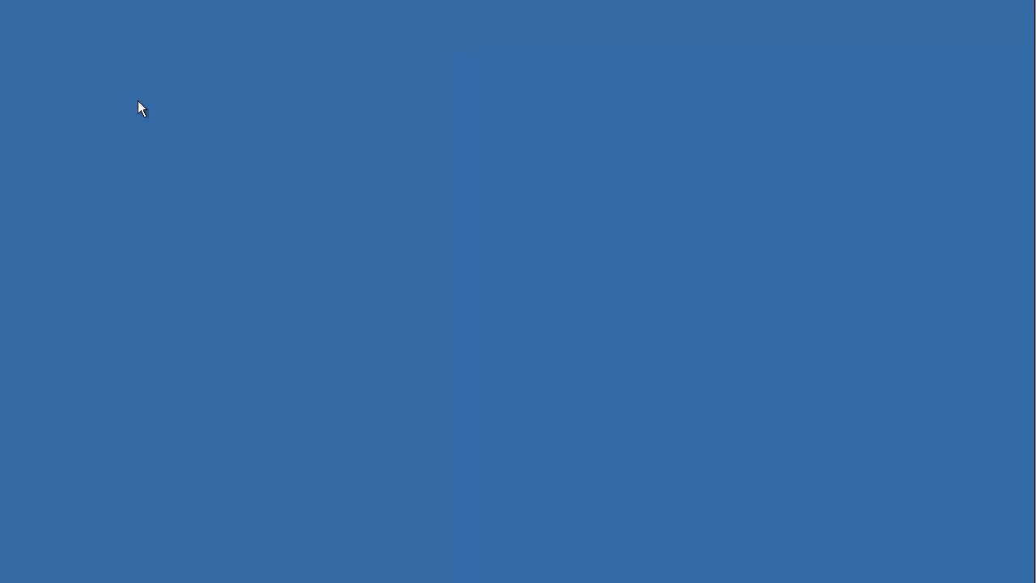
# Step: Relaunch the WDM console from the desktop and dismiss the non-secure mode warning
pyautogui.rightClick(0, 93)
pyautogui.click(2, 102)
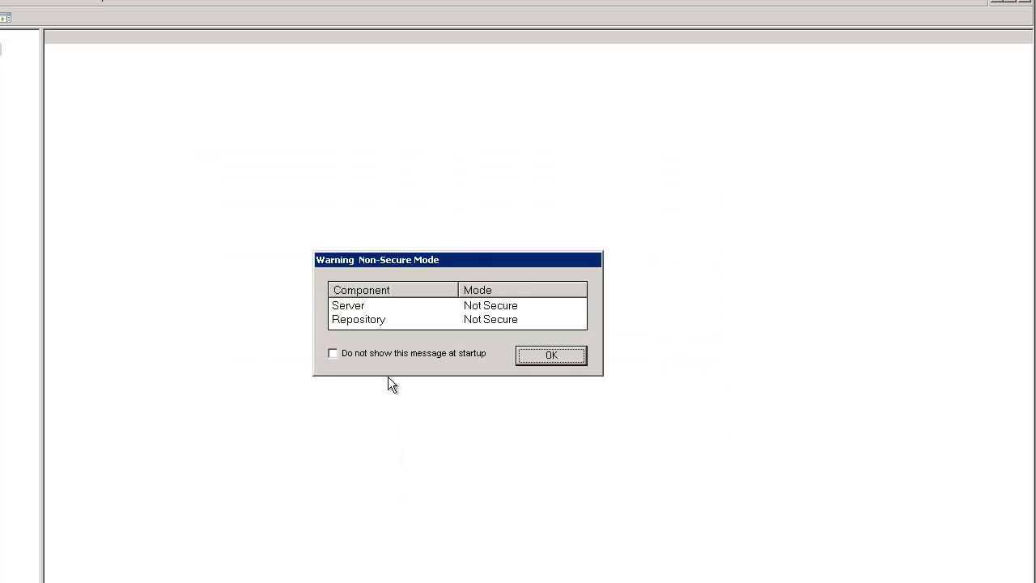
pyautogui.click(552, 356)
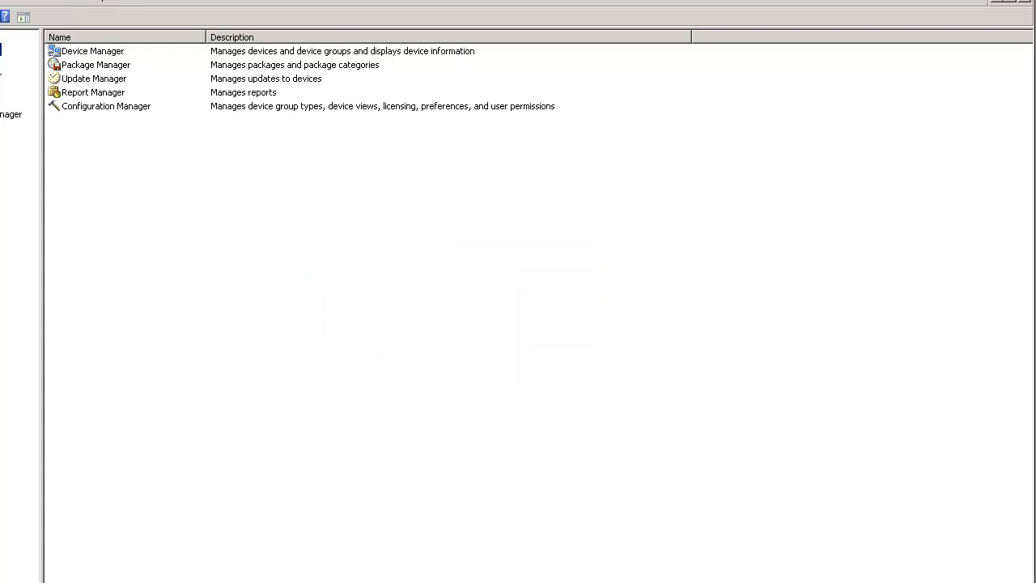
# Step: Check that the activated Enterprise license appears under Licensing, then show Preferences
pyautogui.click(1, 114)
pyautogui.click(1, 166)
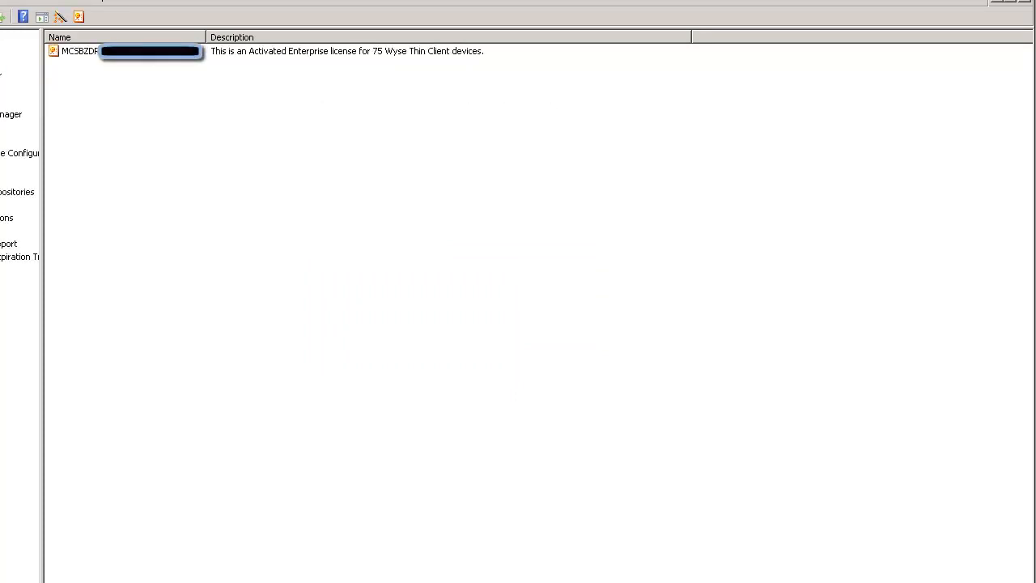
pyautogui.click(2, 179)
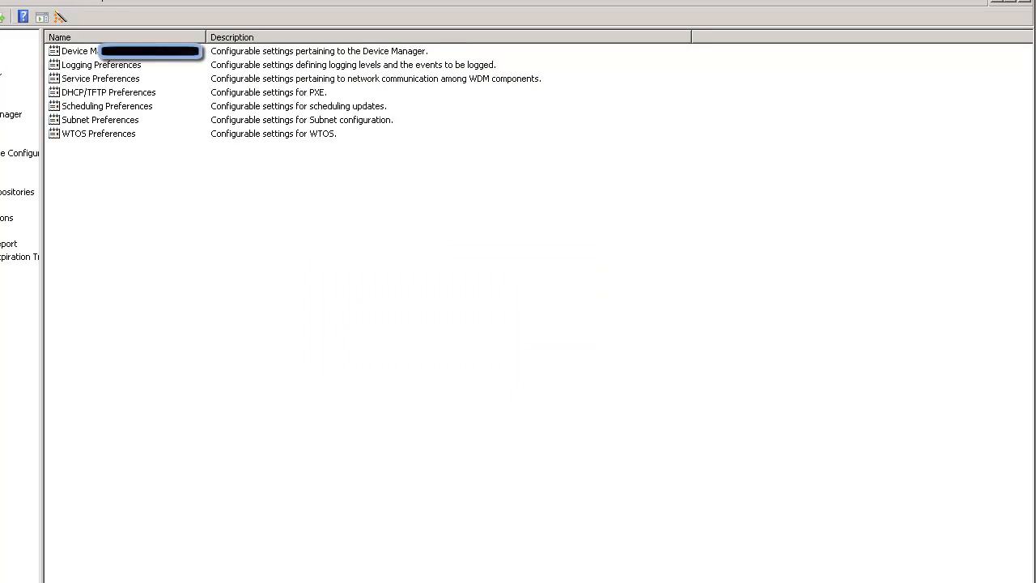
# Step: Review Serv/Port Settings: GUI port 280, service port 8008, host WDMTEST.wysedemo.demo, and accept
pyautogui.doubleClick(106, 54)
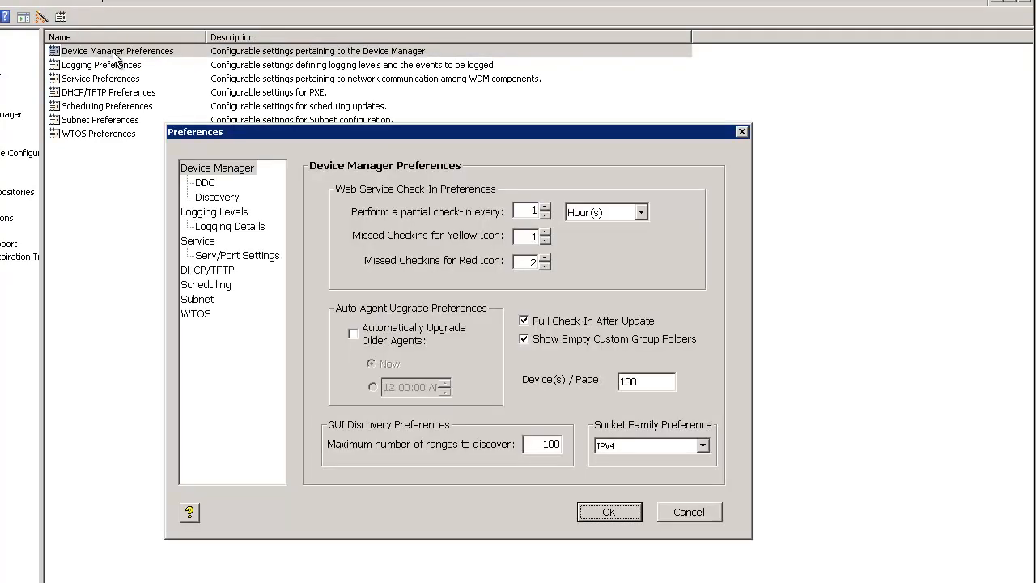
pyautogui.click(215, 256)
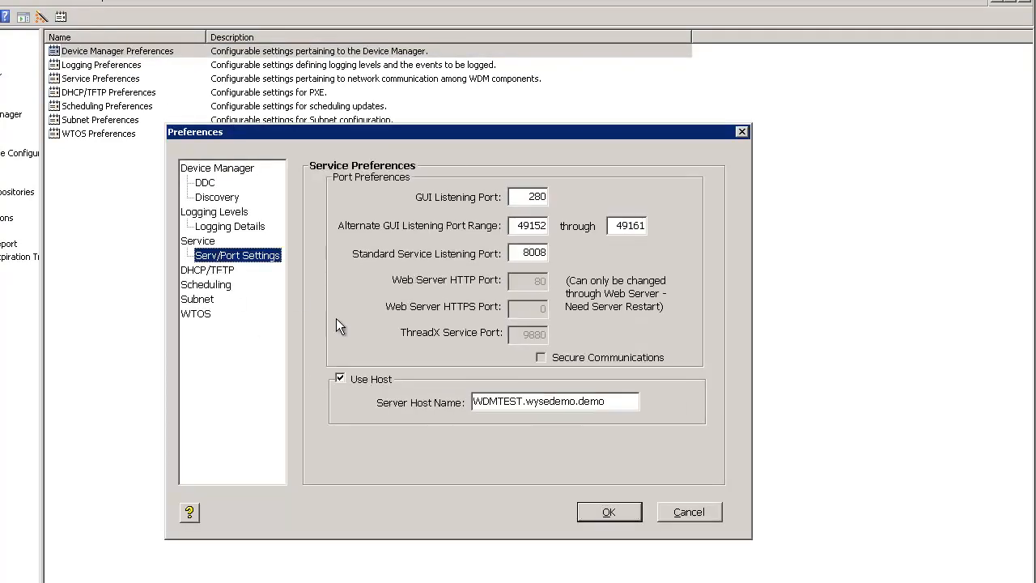
pyautogui.moveTo(612, 402); pyautogui.dragTo(400, 402)
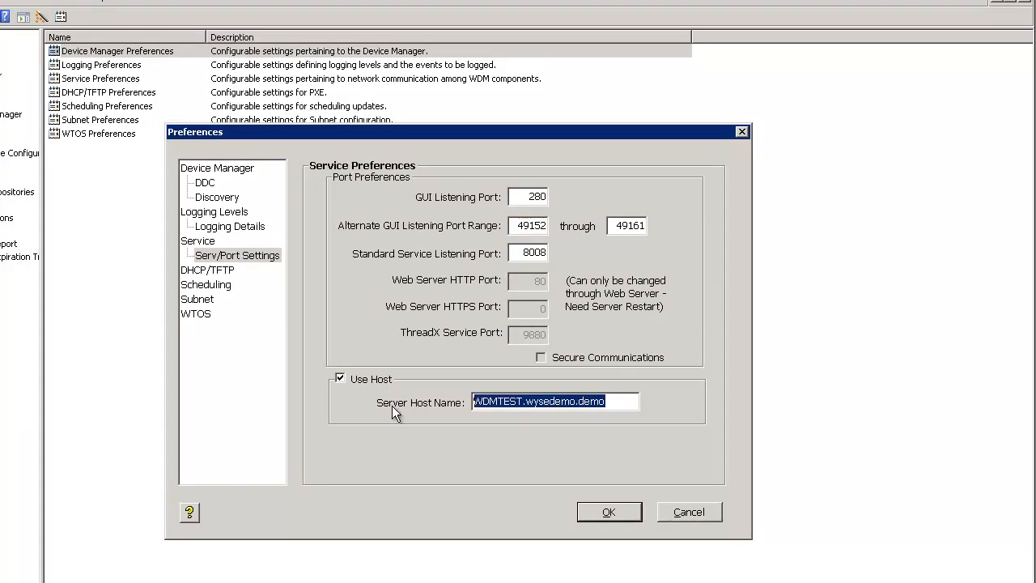
pyautogui.click(612, 520)
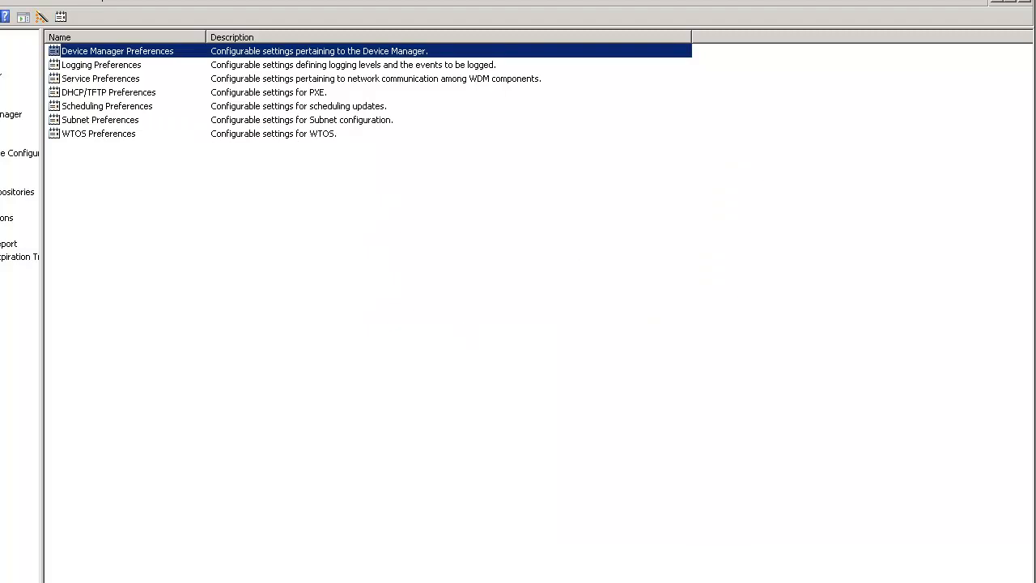